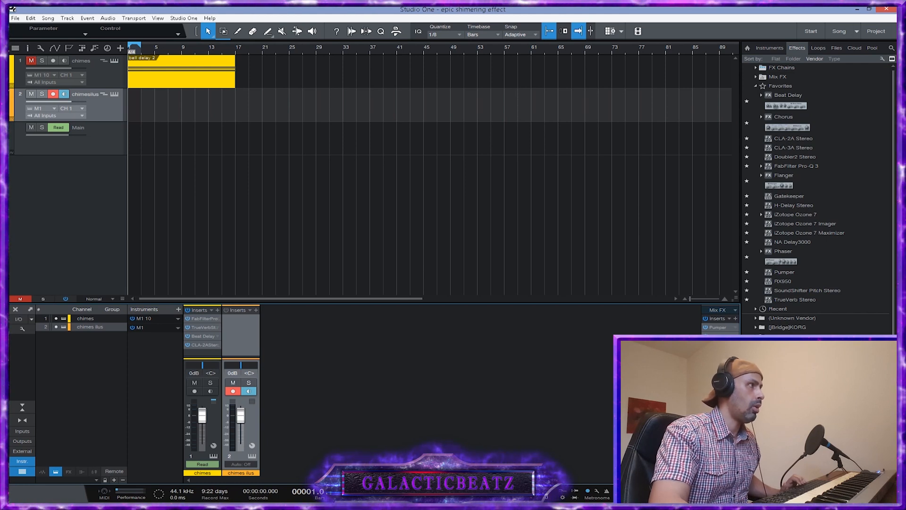
Step: Unmute the chimes track and play the start of the song briefly
key(space)
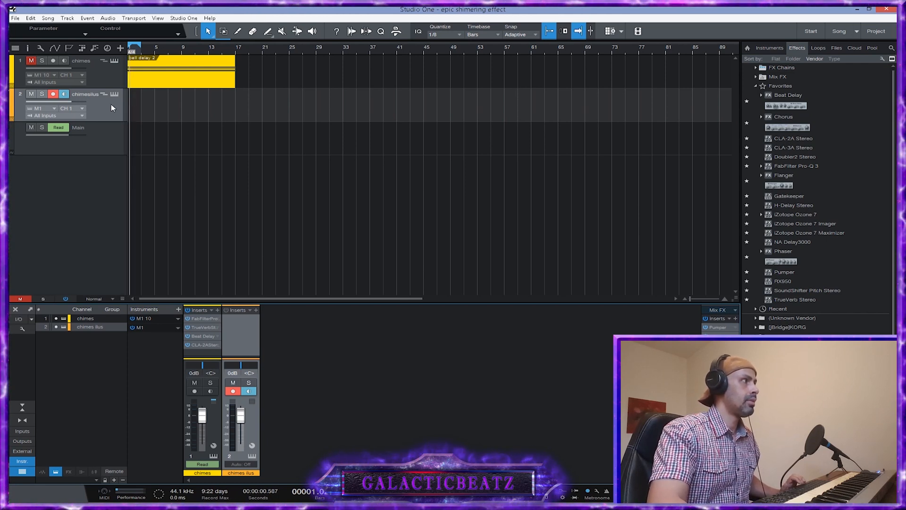
key(space)
click(31, 61)
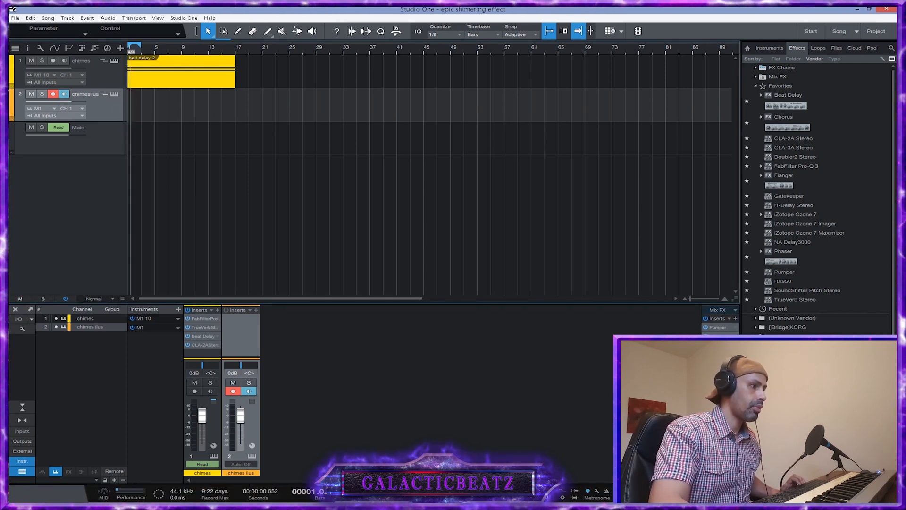
click(414, 492)
key(space)
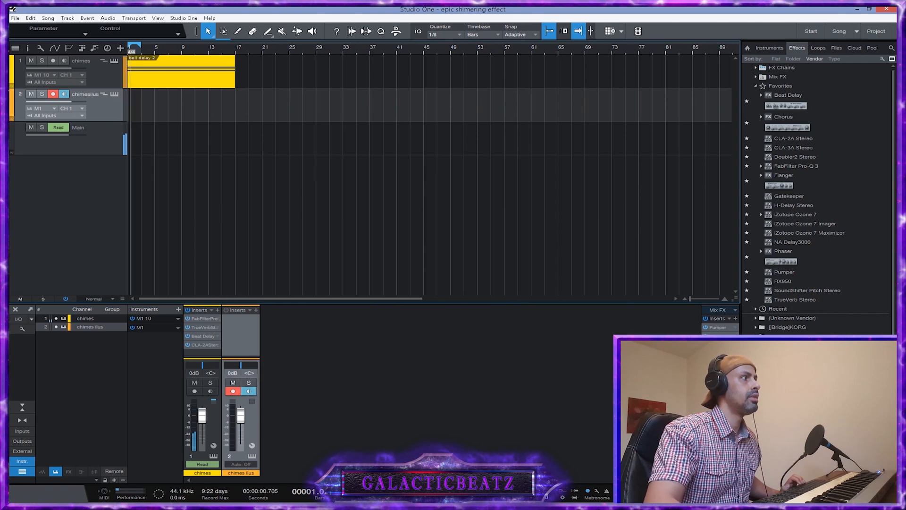
Step: Check the M1 instrument of the chimes ilus track and delete that track from the arrangement
click(115, 95)
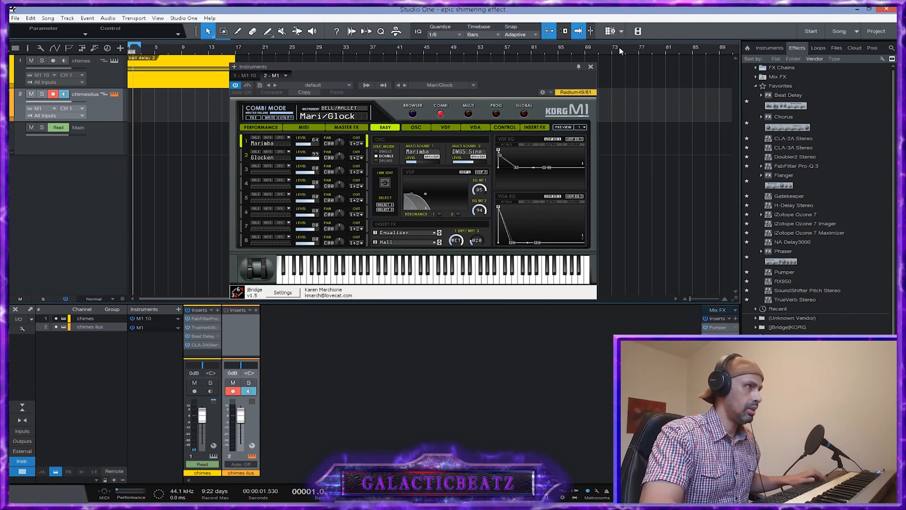
click(590, 67)
key(Delete)
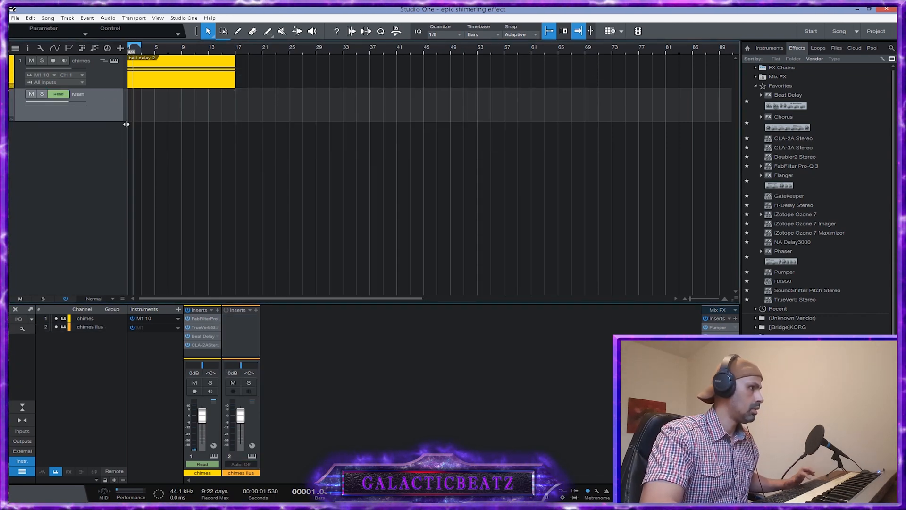
Step: Clear the instrument search and add a new M1 instrument track below the chimes track
click(772, 49)
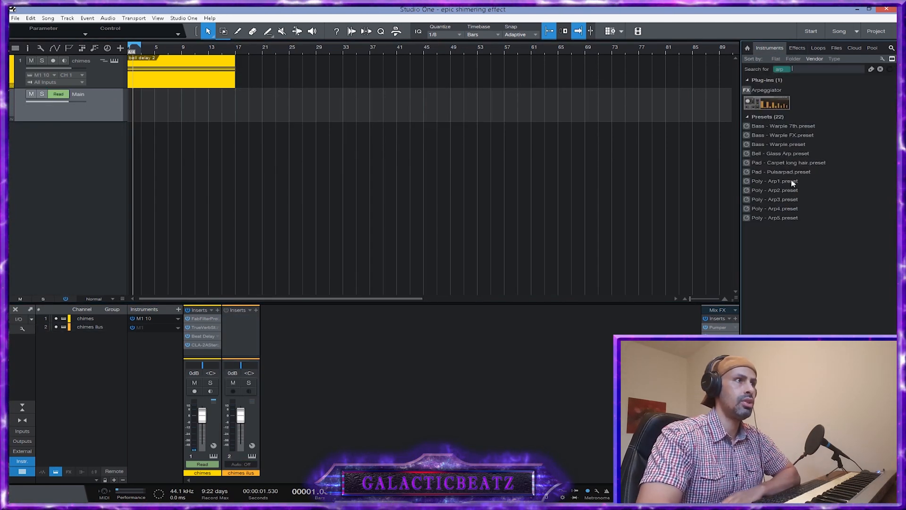
click(880, 69)
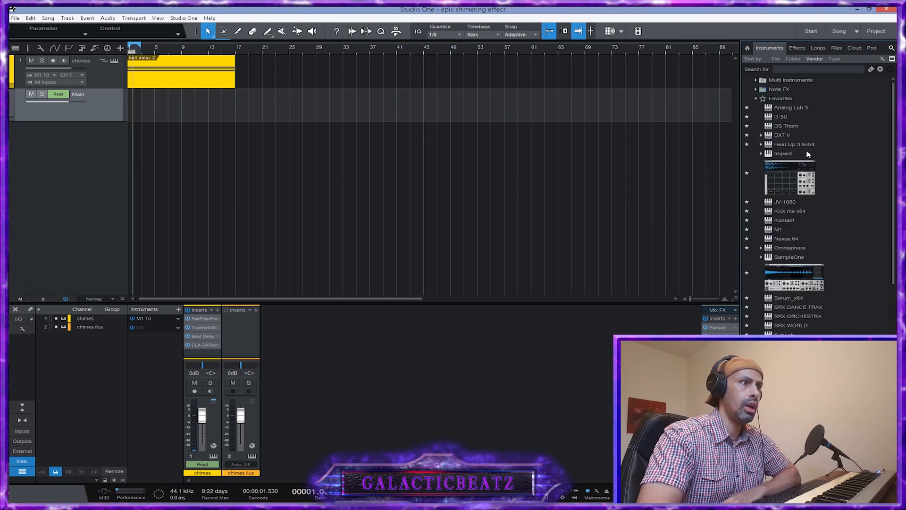
click(782, 230)
drag(782, 230, 140, 87)
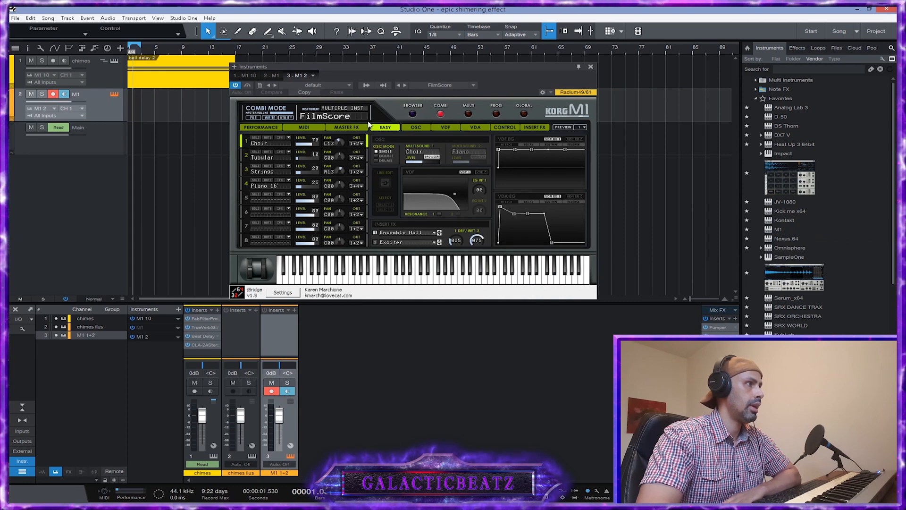
Step: Load the Mari/Glock combi from the Bell/Mallet sounds into the new M1 and close the instrument
click(413, 113)
click(459, 162)
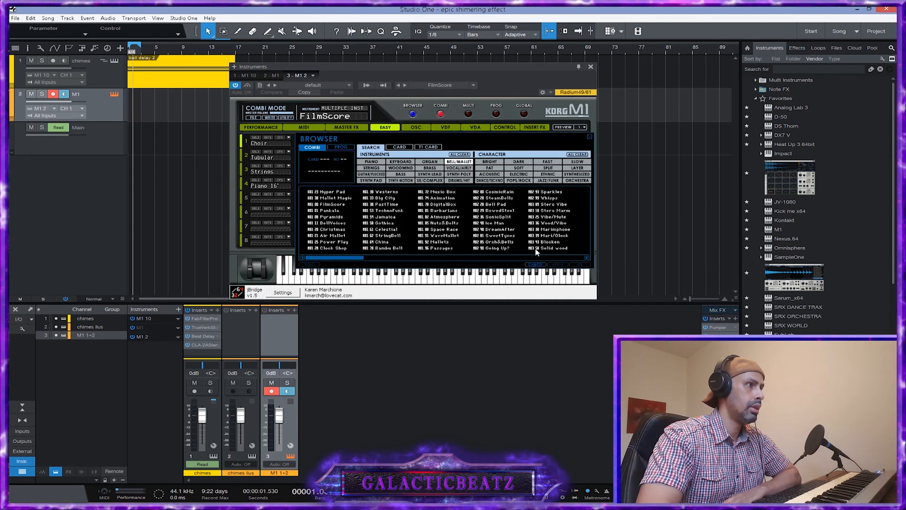
click(557, 236)
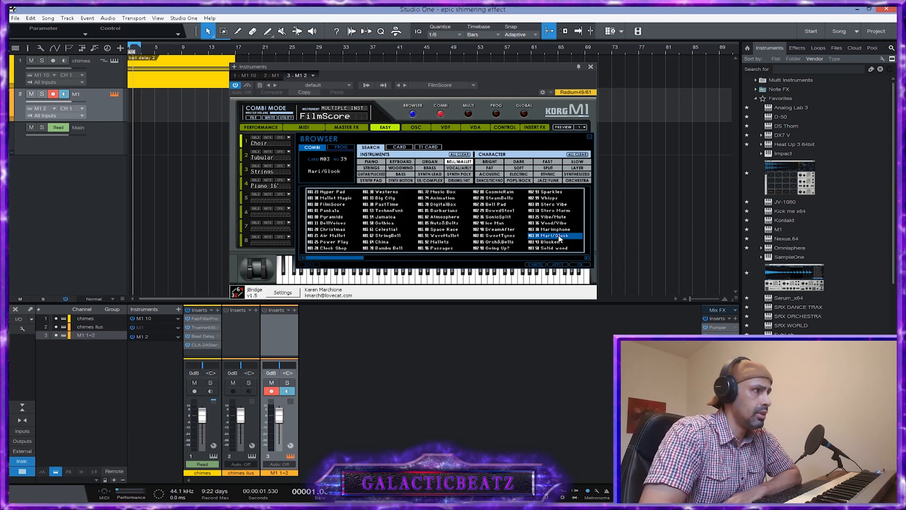
double_click(559, 236)
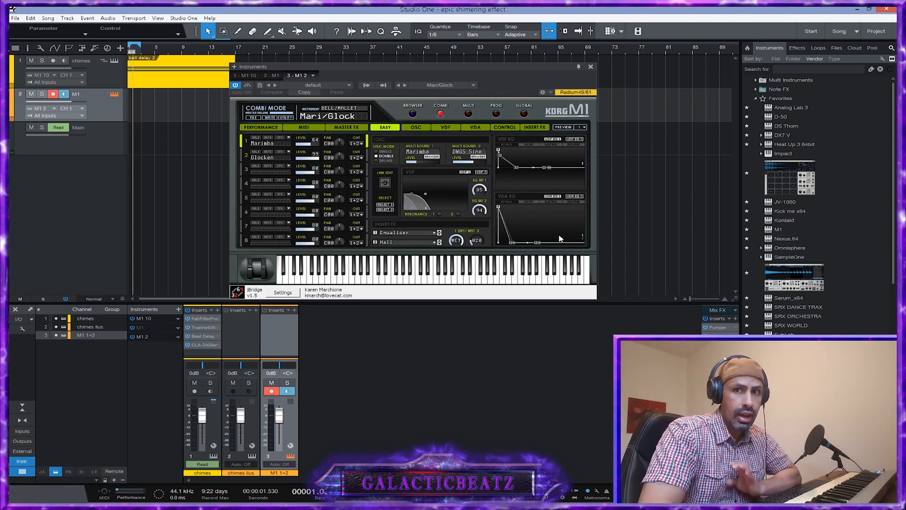
click(590, 67)
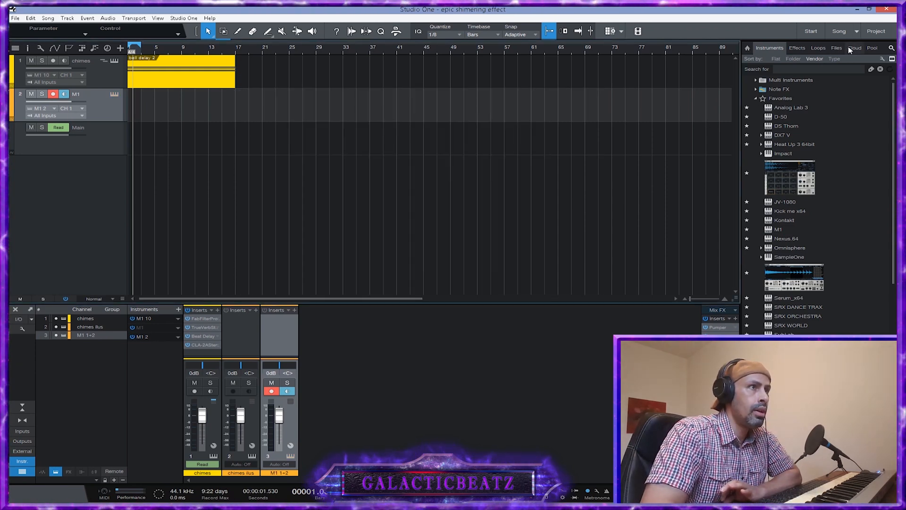
Step: Search the instruments for "arp" and add the Arpeggiator note effect to the M1 track
click(891, 49)
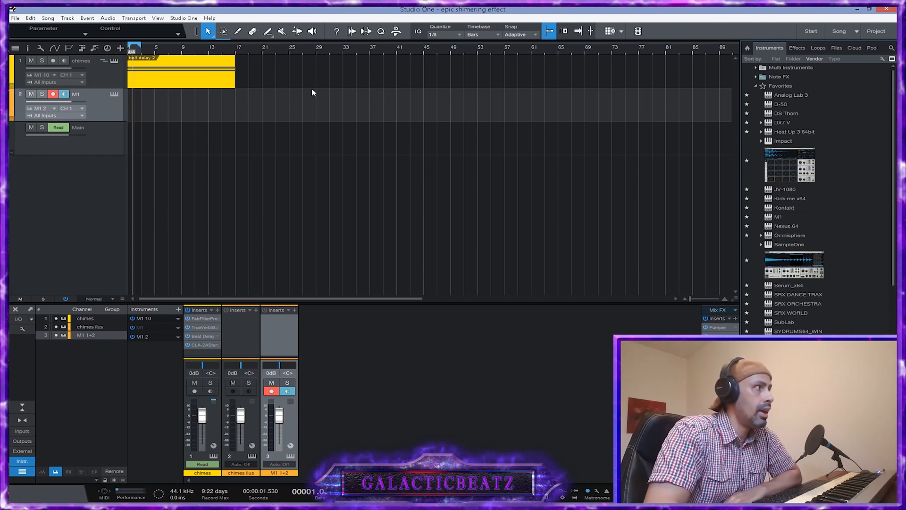
click(892, 49)
text(arp)
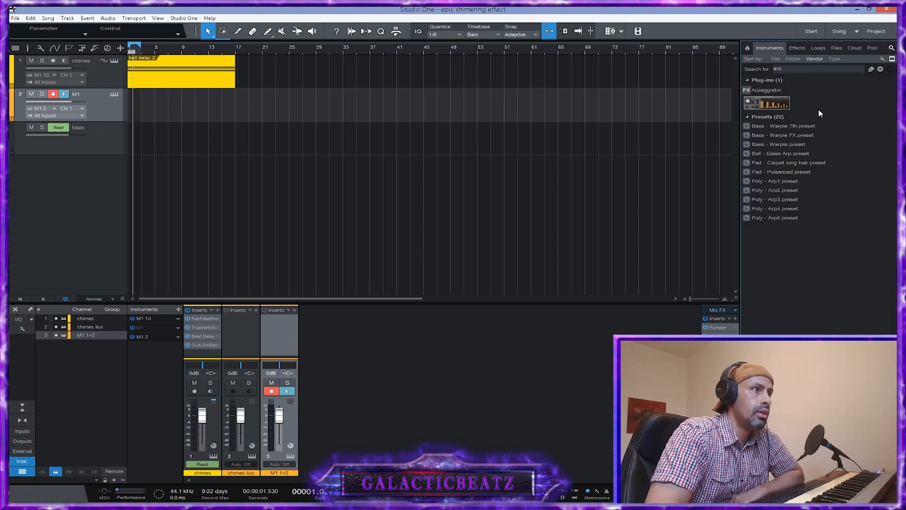
drag(767, 90, 109, 101)
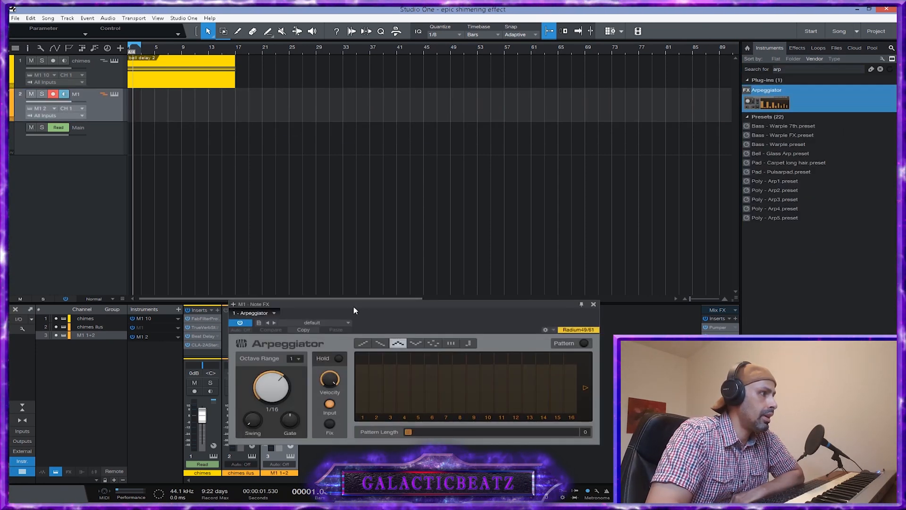
Step: Set the Arpeggiator to Up/Down play mode with a play rate of 1/32
drag(353, 307, 398, 200)
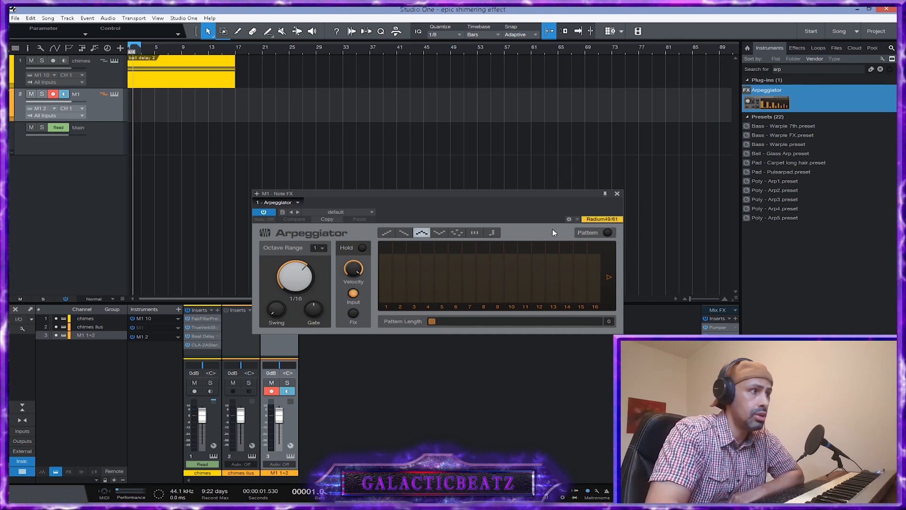
drag(465, 198, 461, 210)
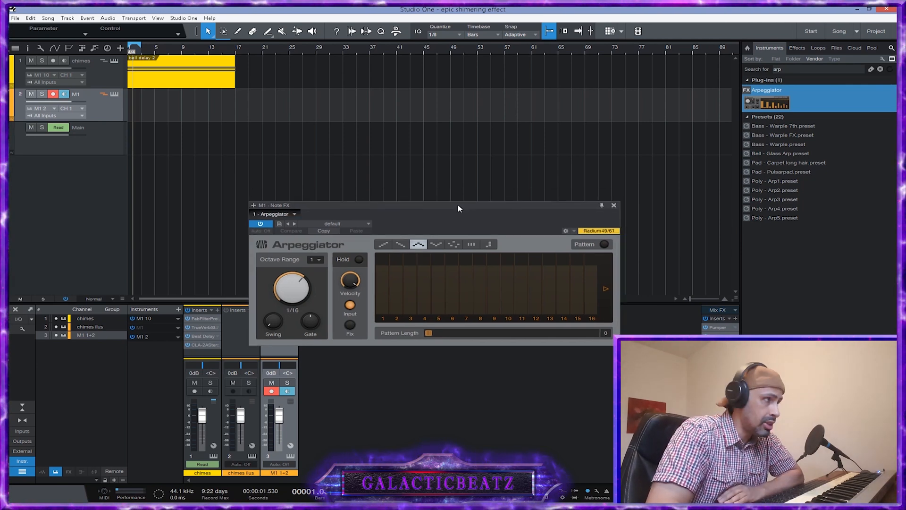
click(417, 244)
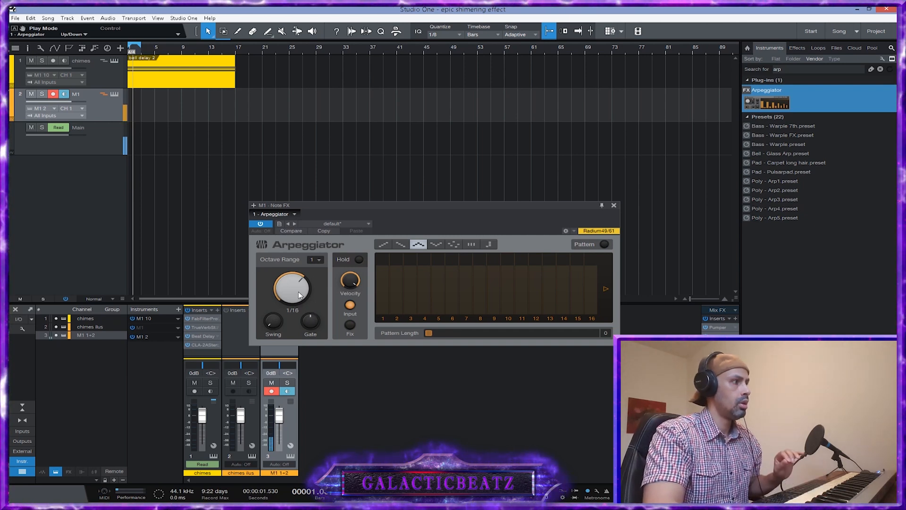
drag(299, 295, 304, 285)
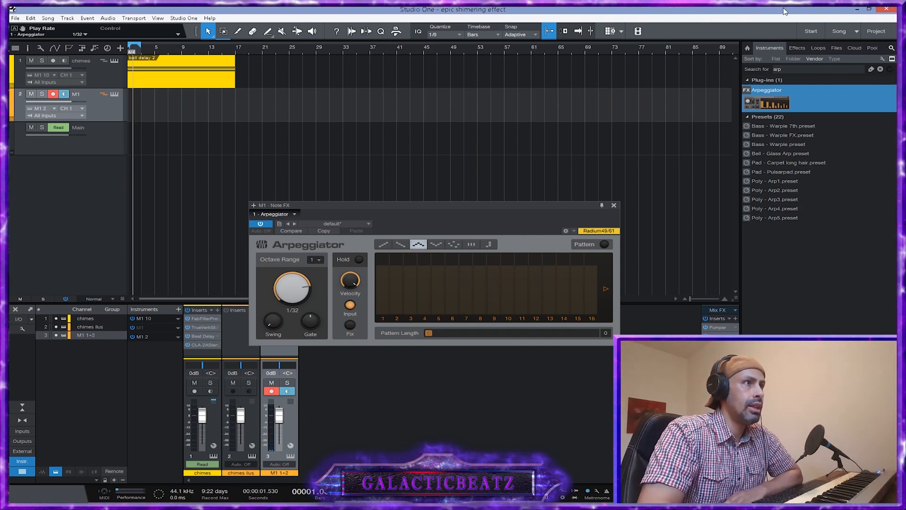
Step: Insert FabFilter Pro-Q 3 on the M1 track and add a 72 dB/oct Low Cut band at about 870 Hz
click(798, 47)
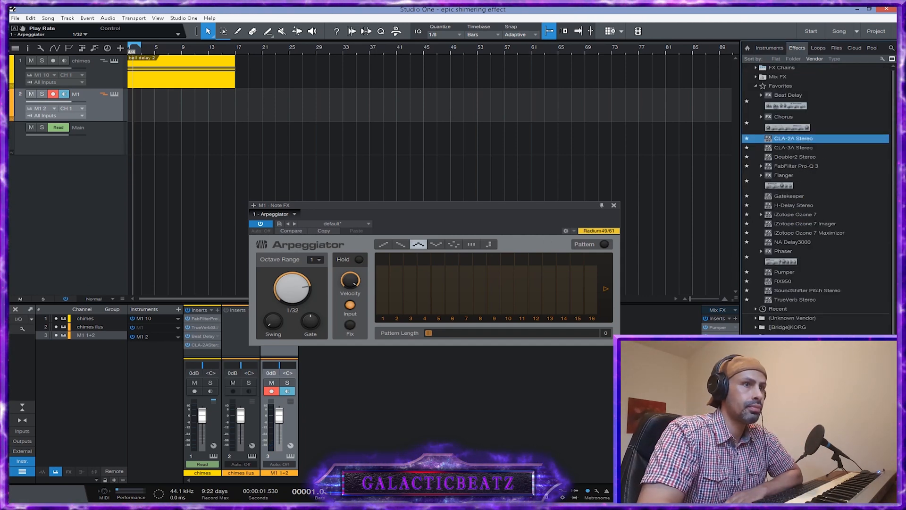
drag(821, 169, 108, 105)
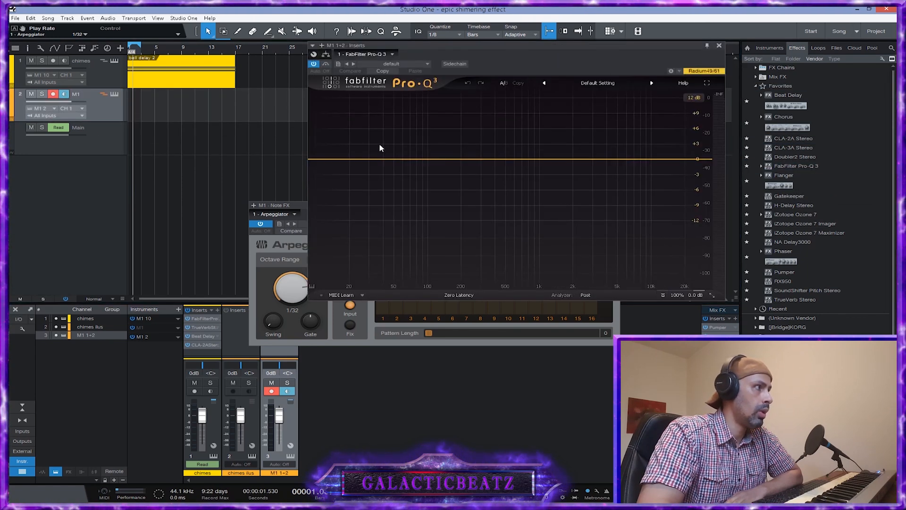
click(315, 161)
click(340, 258)
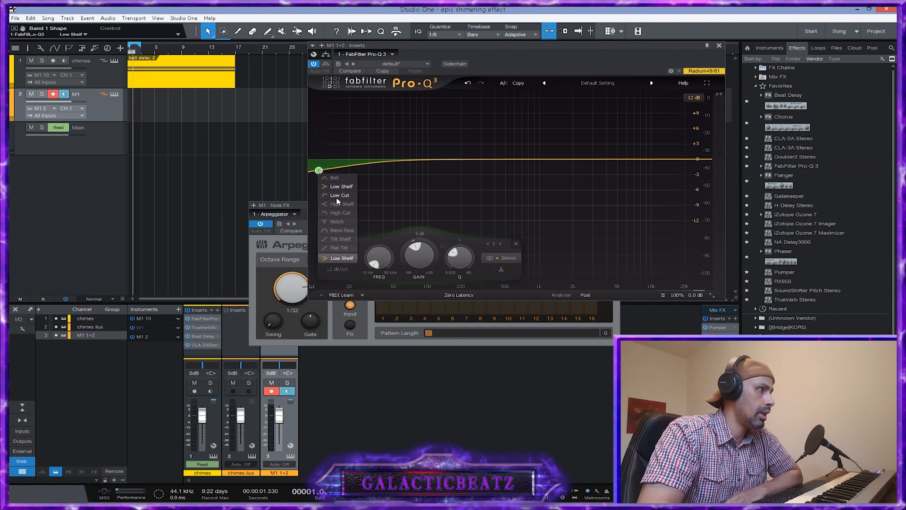
click(348, 259)
click(337, 269)
click(344, 352)
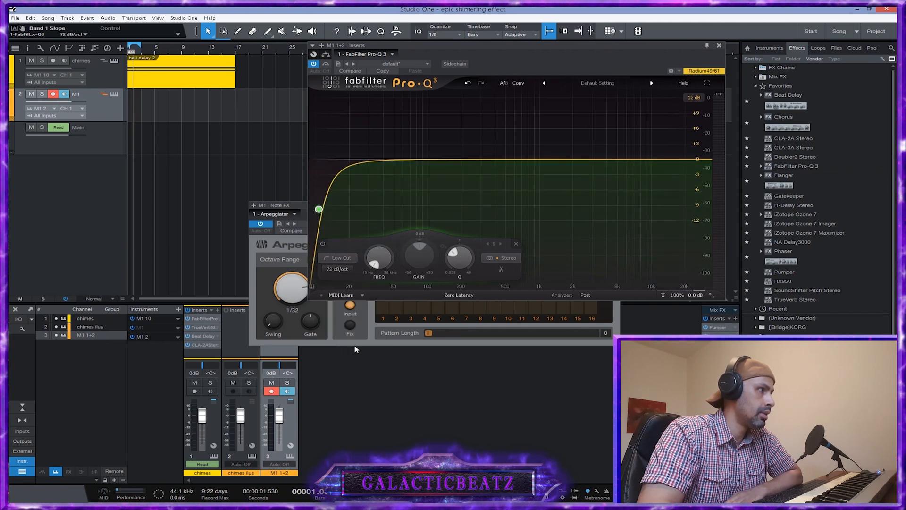
drag(319, 209, 533, 216)
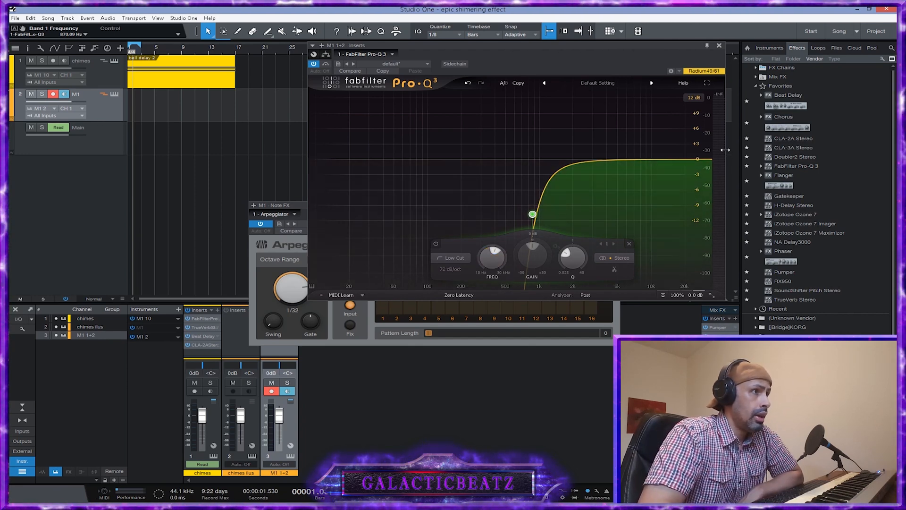
Step: Add a 72 dB/oct High Cut band at about 12117 Hz in Pro-Q 3, and close the EQ and Arpeggiator
click(704, 164)
click(523, 258)
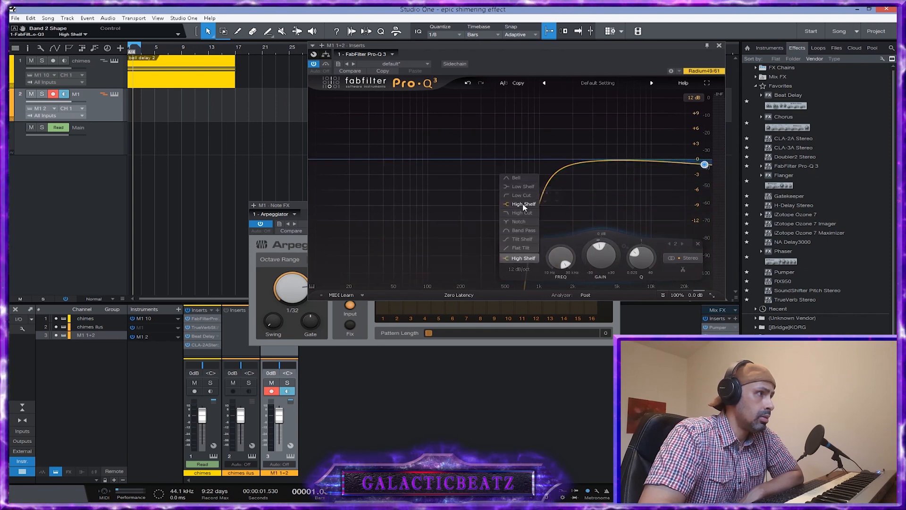
click(522, 213)
click(519, 269)
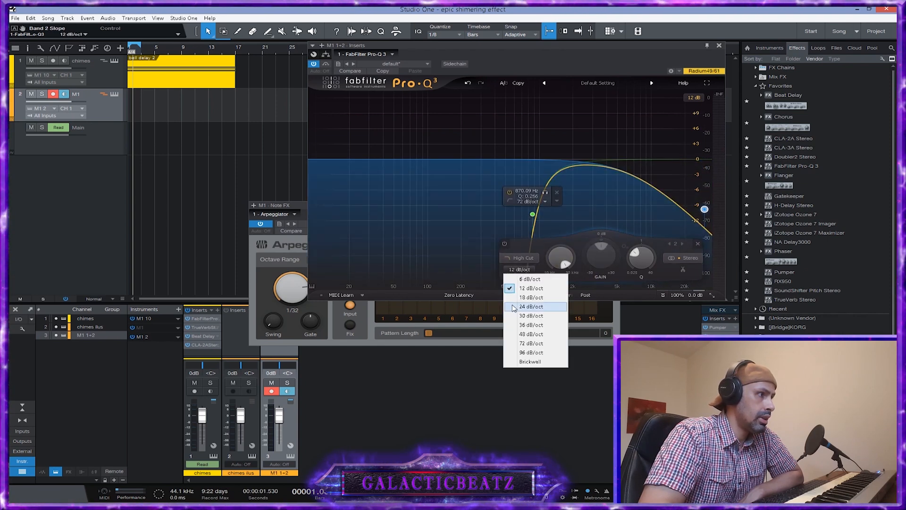
click(531, 343)
drag(704, 209, 661, 215)
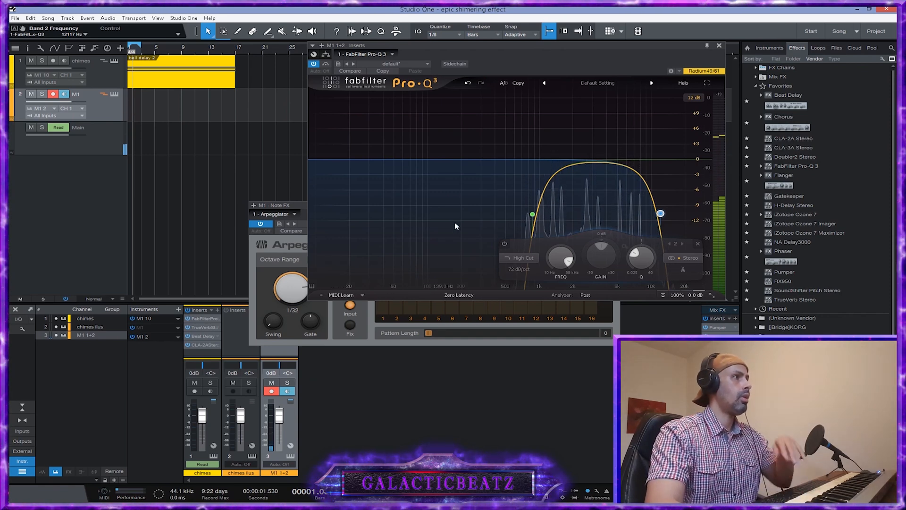
click(719, 46)
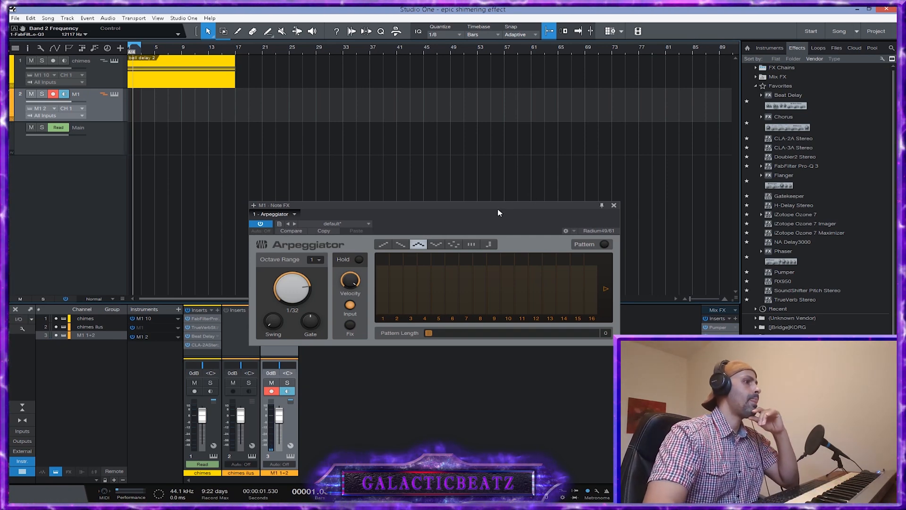
click(614, 205)
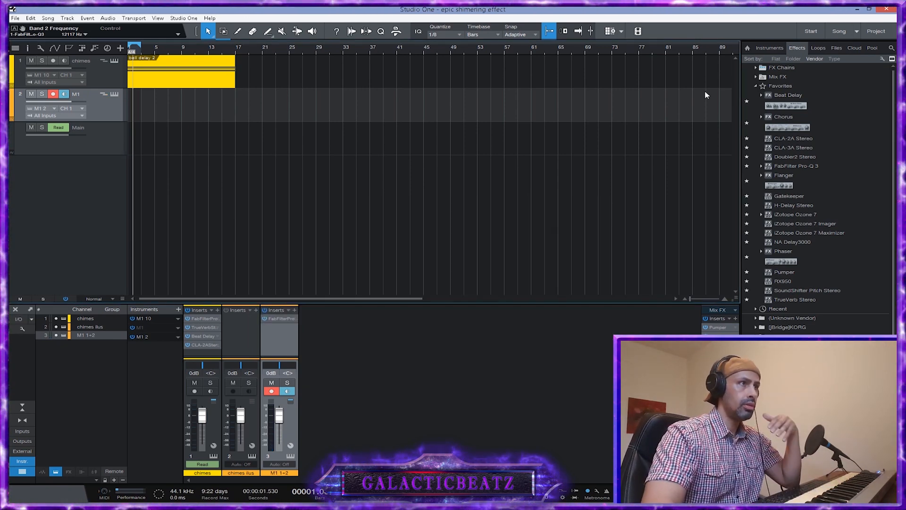
Step: Insert Beat Delay on the M1 track and set its PingFactor to Double
click(763, 49)
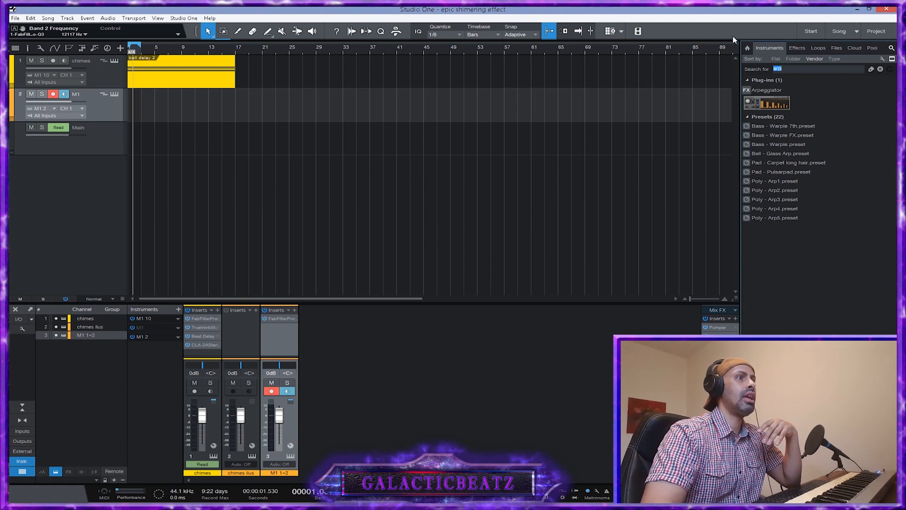
click(798, 48)
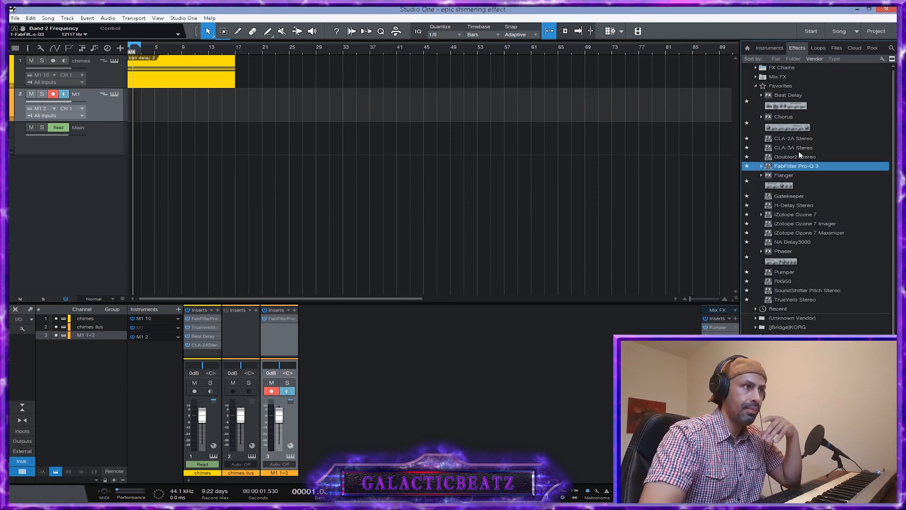
drag(788, 95, 123, 115)
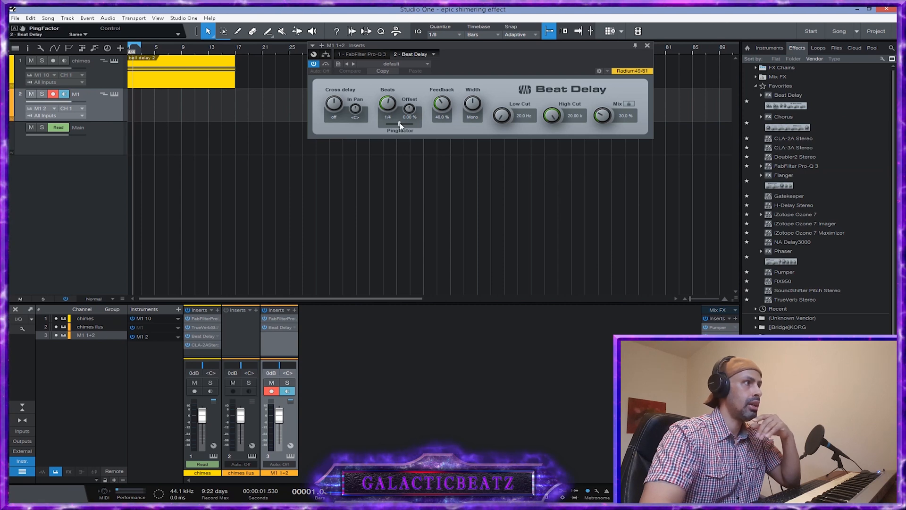
drag(400, 125, 422, 123)
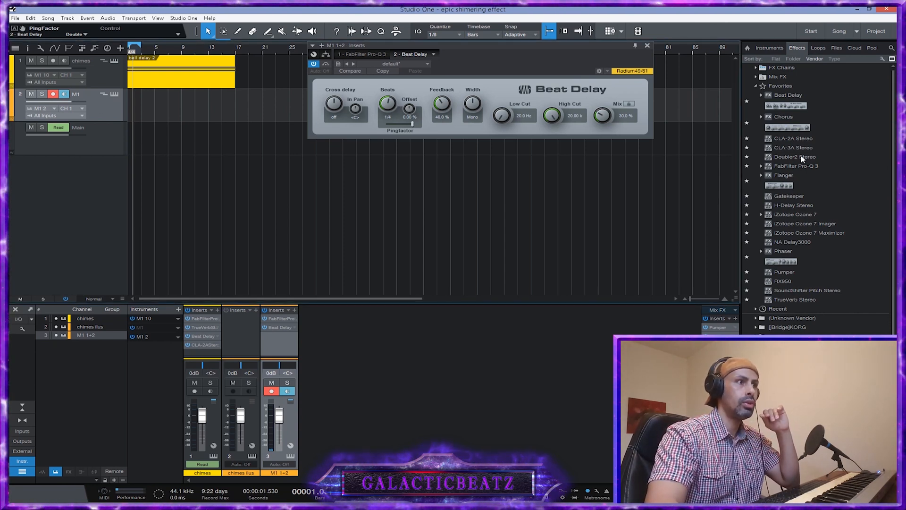
Step: Insert TrueVerb Stereo with its default settings on the M1 track and close the effect window
drag(804, 303, 112, 109)
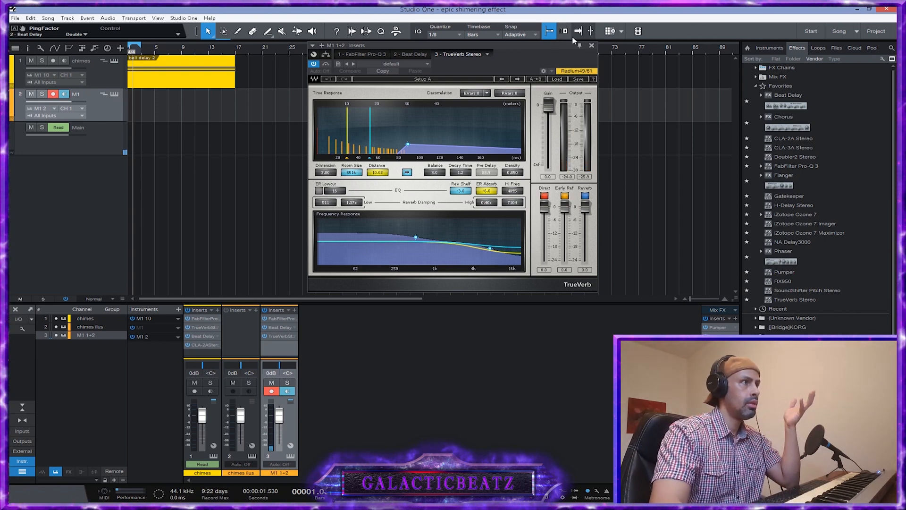
click(591, 46)
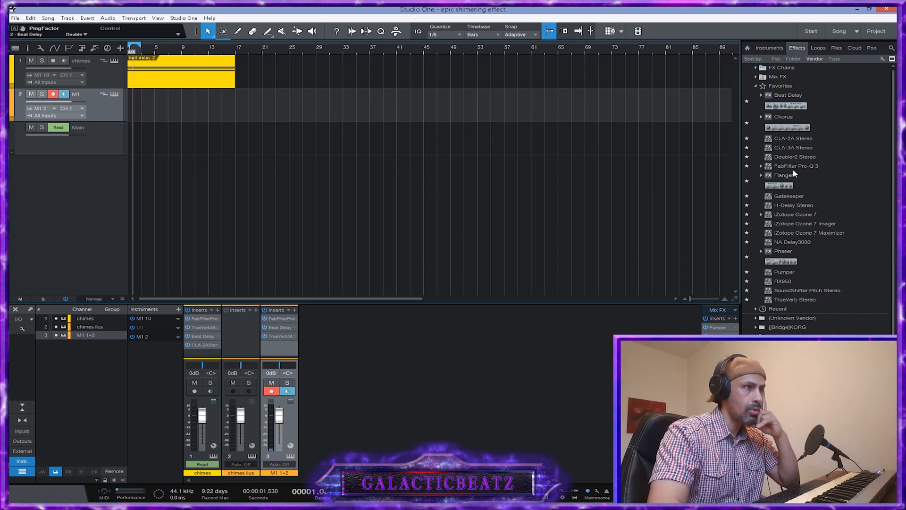
Step: Insert CLA-2A Stereo on the M1 track and set its Peak Reduction to 55
drag(793, 139, 94, 104)
mouse_move(528, 132)
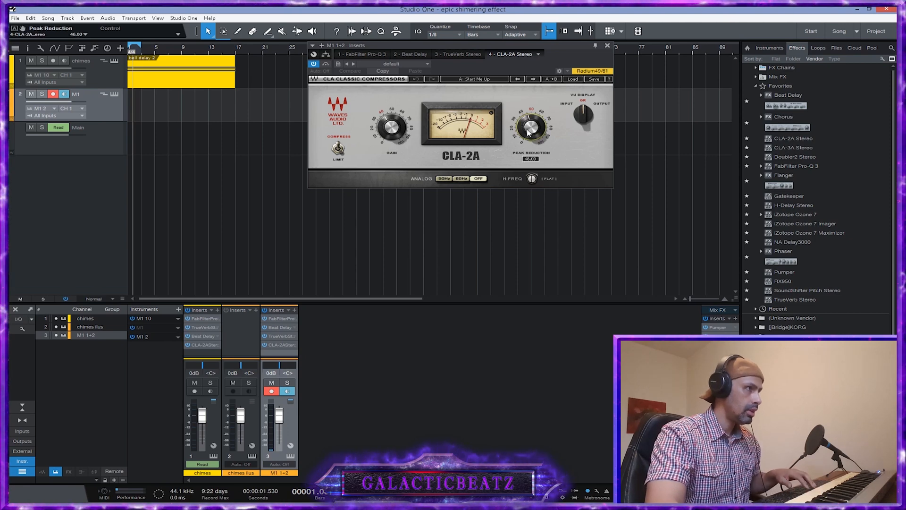
text(5)
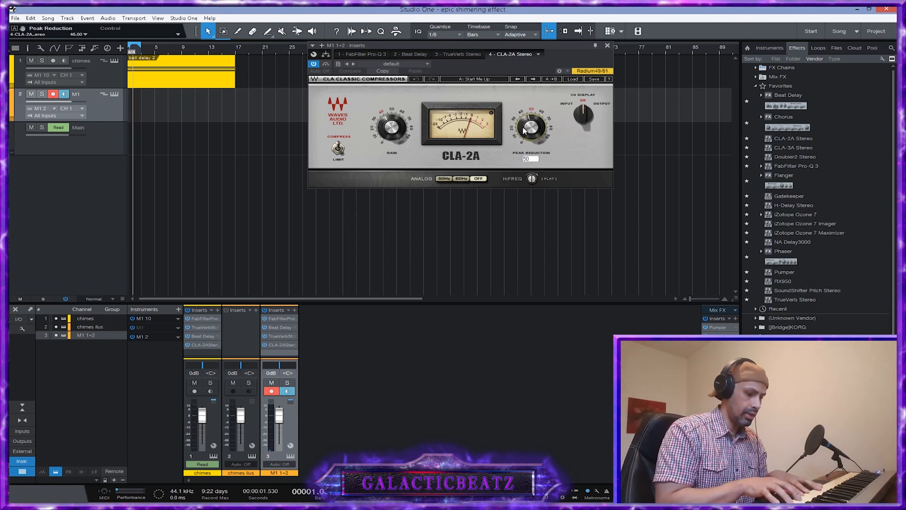
text(0)
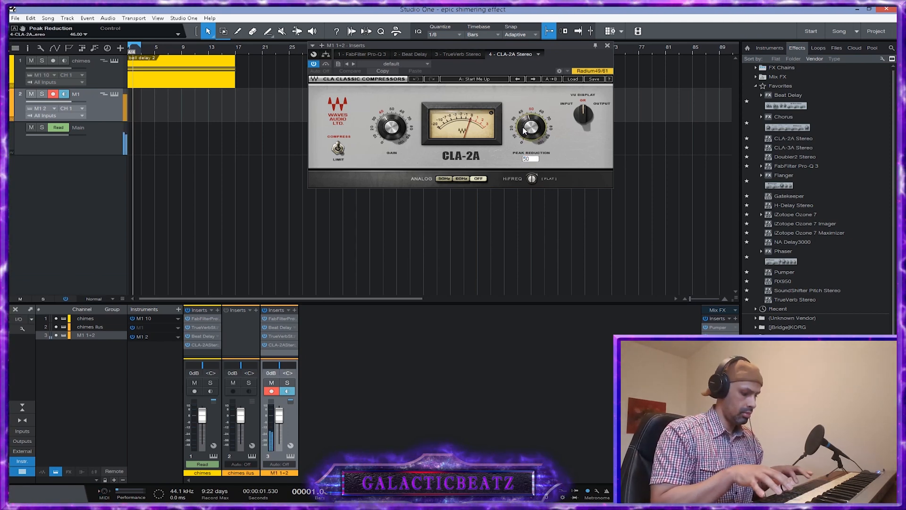
key(Return)
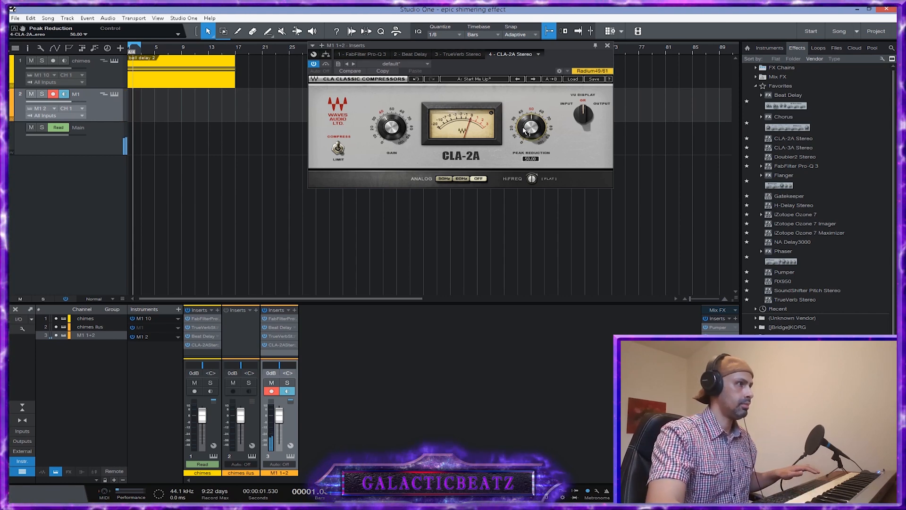
text(55)
key(Return)
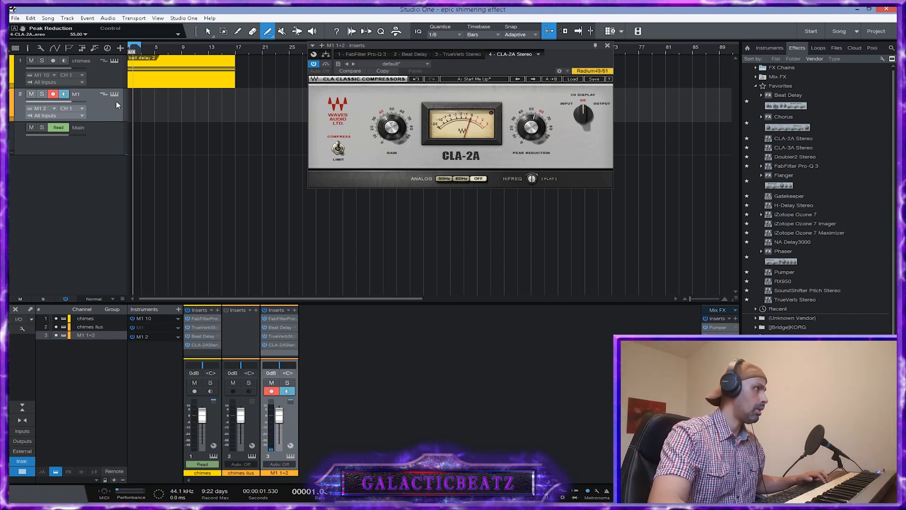
Step: Draw an empty event on the M1 track from bar 1 to bar 17 and open it for note editing
drag(136, 98, 239, 107)
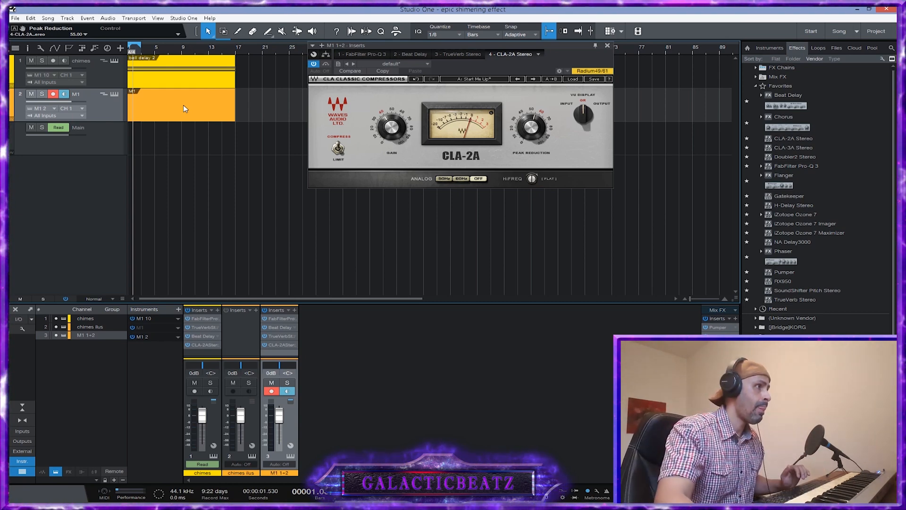
double_click(164, 105)
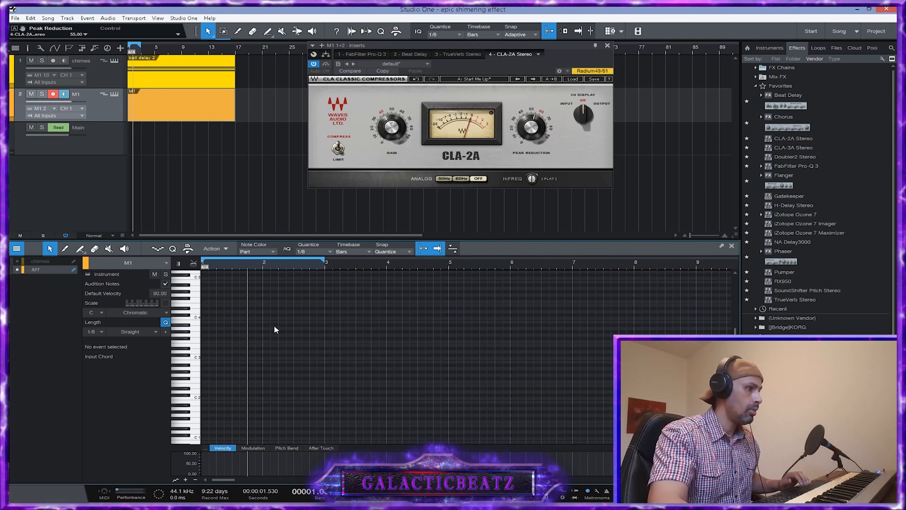
Step: Mute the chimes track and record a sustained six-note chord into the M1 event from bar 1
key(comma)
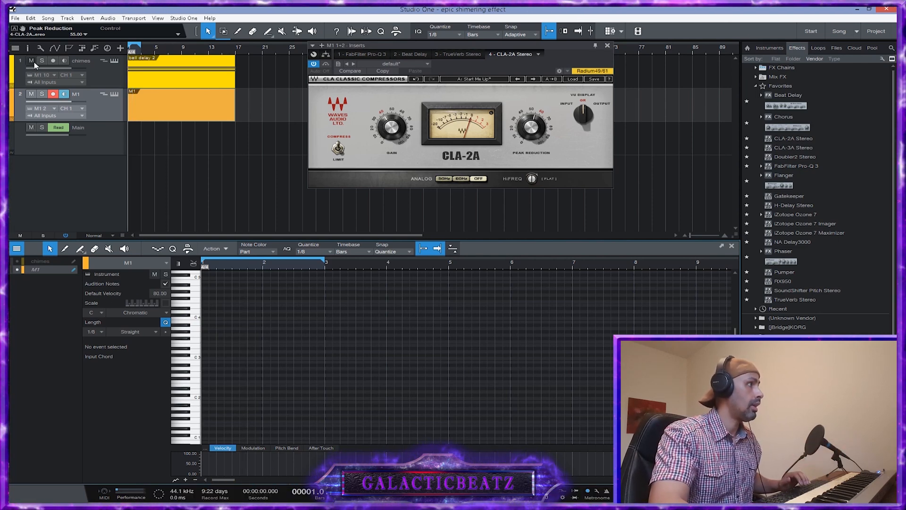
click(32, 61)
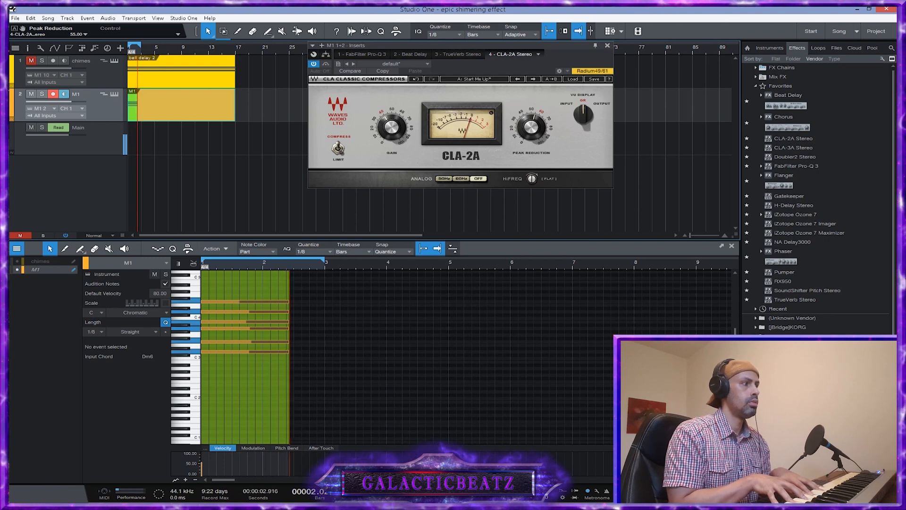
key(space)
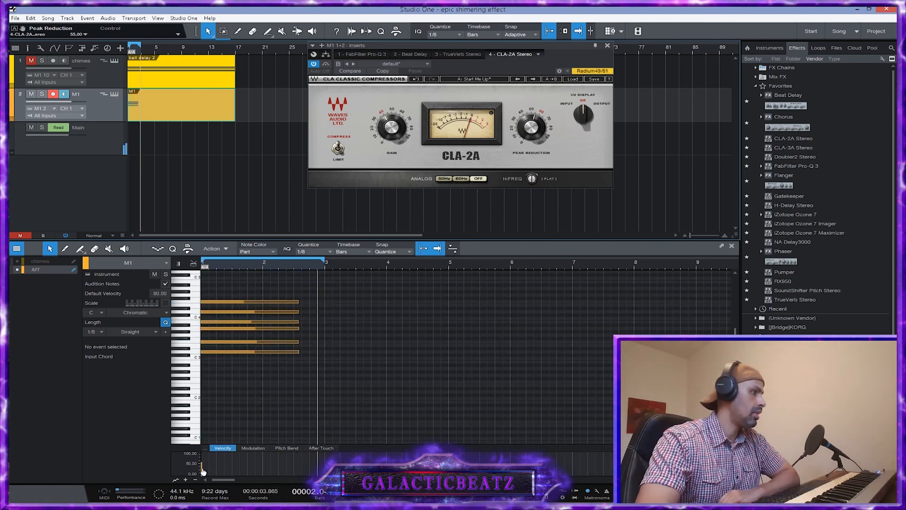
Step: Extend all the recorded chord notes to the start of bar 3 and set their velocity to 50
drag(279, 397, 231, 284)
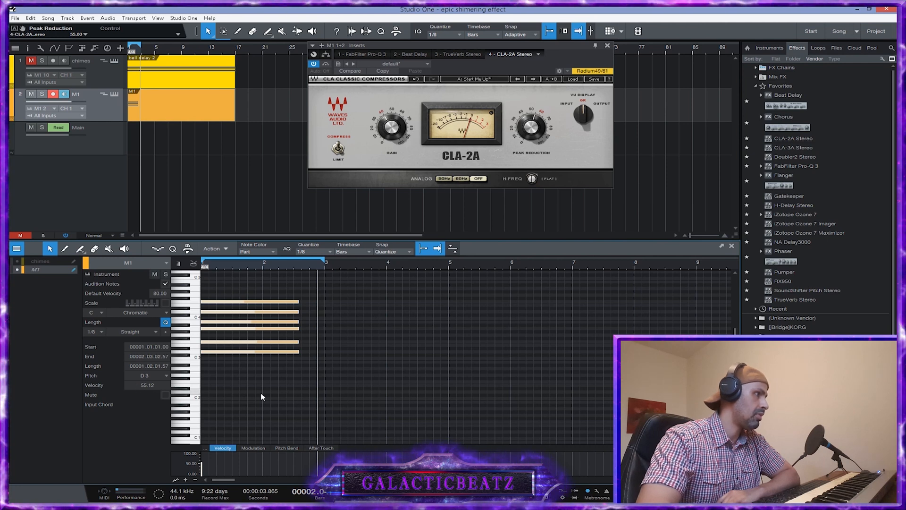
drag(298, 307, 325, 307)
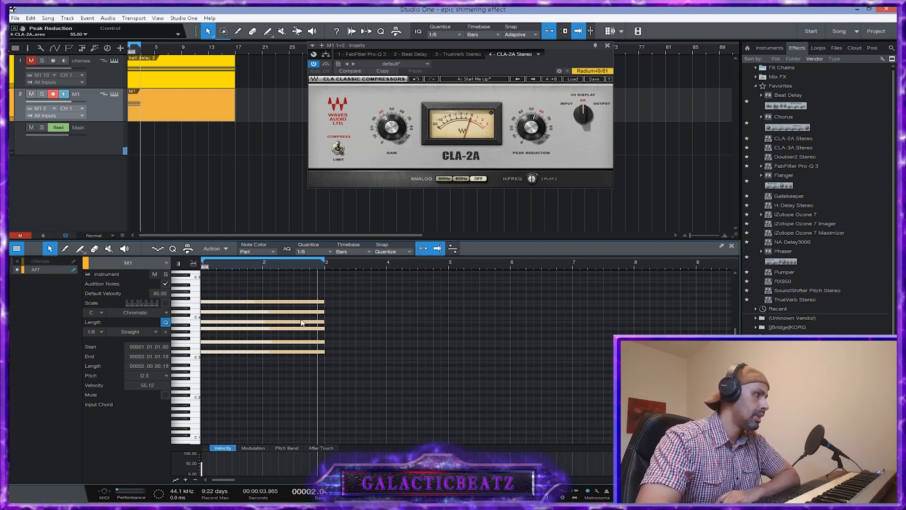
drag(202, 463, 202, 450)
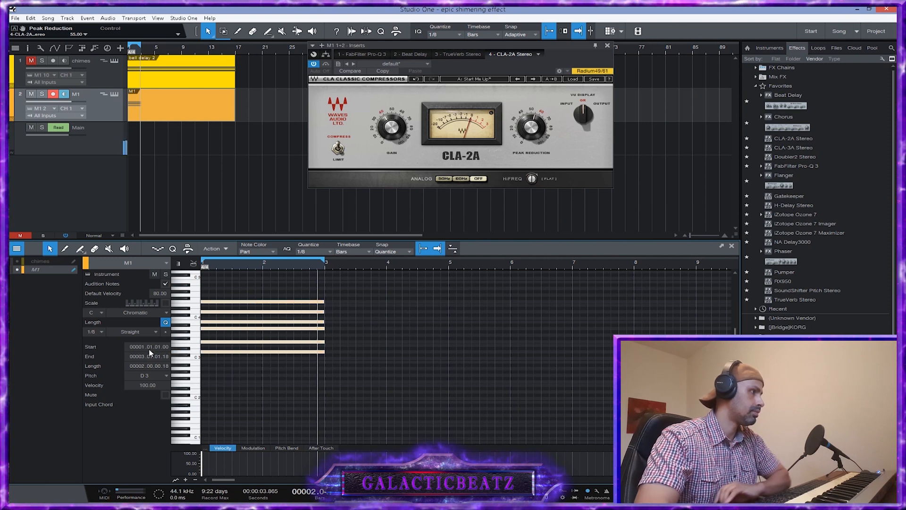
click(153, 388)
text(50)
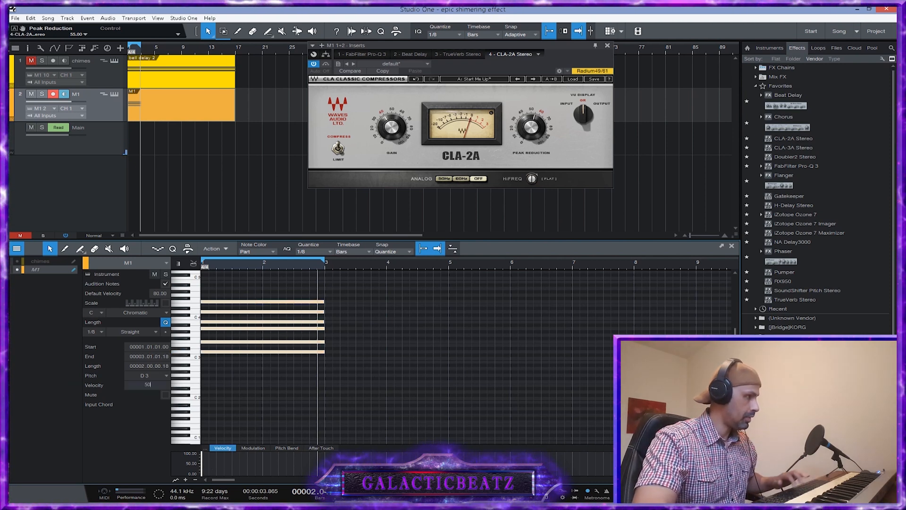
key(Return)
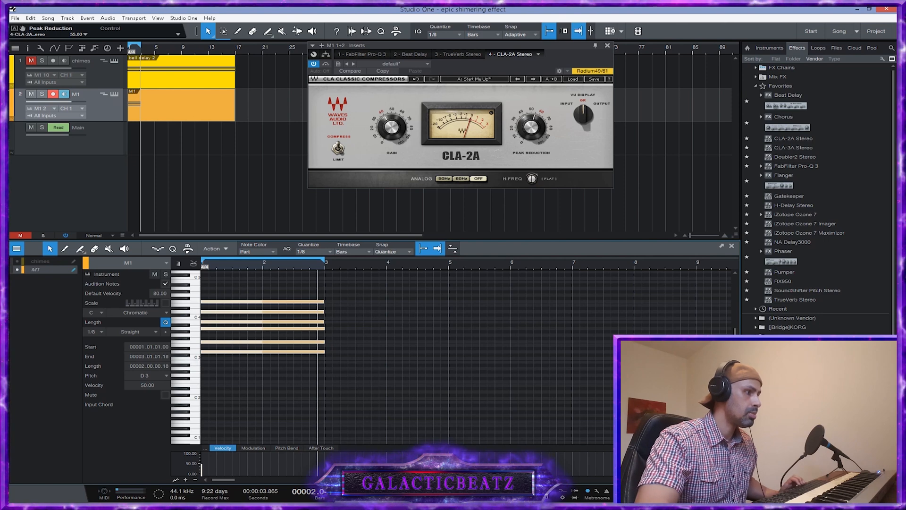
Step: Play the chord back from the start, stop playback, and delete all of its notes
key(Home)
key(space)
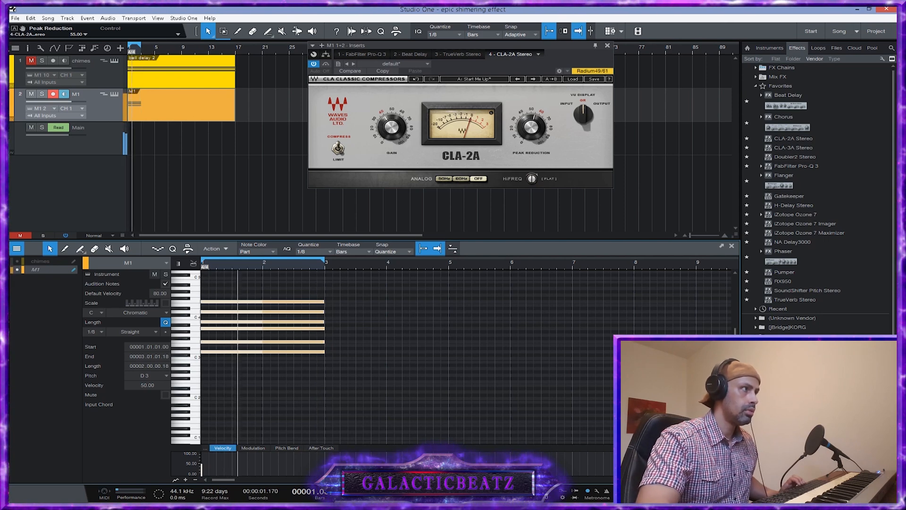
key(space)
drag(340, 408, 221, 289)
key(Delete)
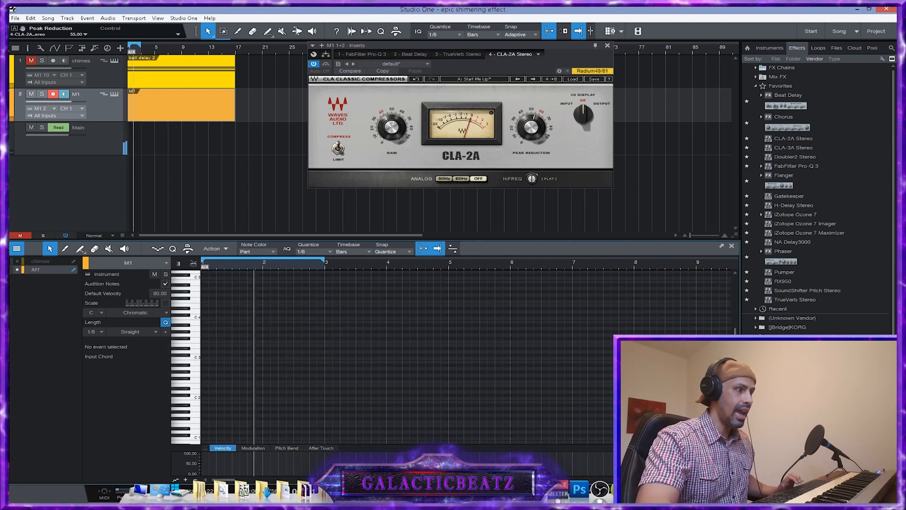
Step: Record a new five-note chord filling bars 1 and 2 of the M1 event
key(Home)
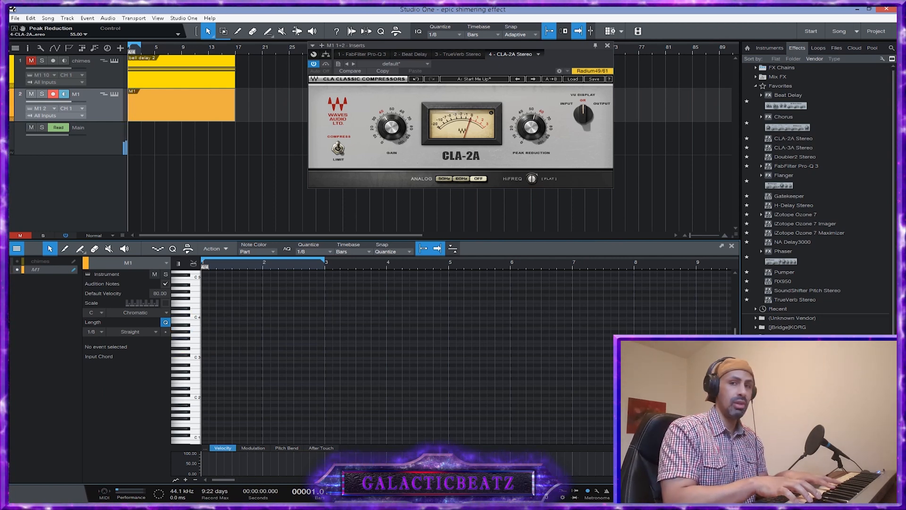
key(KP_Multiply)
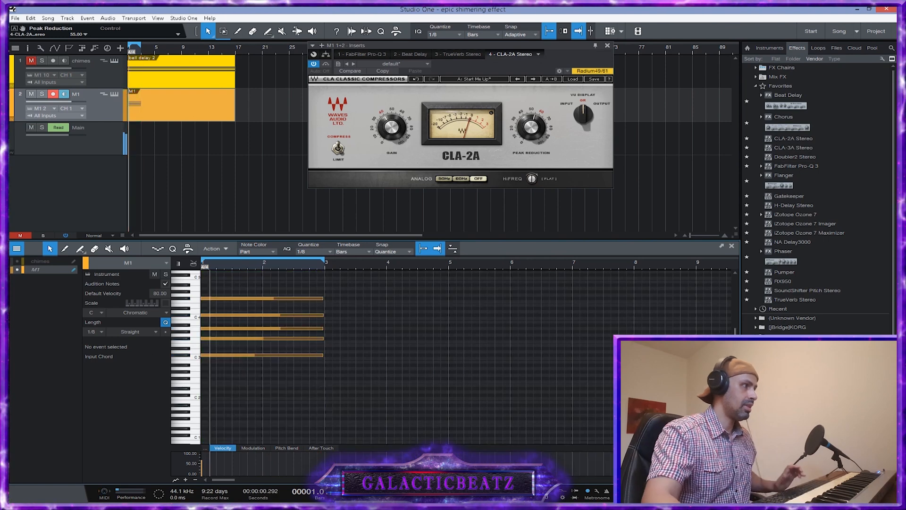
key(space)
Step: Extend all the new chord notes slightly to the end of bar 2 and set their velocity to 50
drag(371, 411, 252, 285)
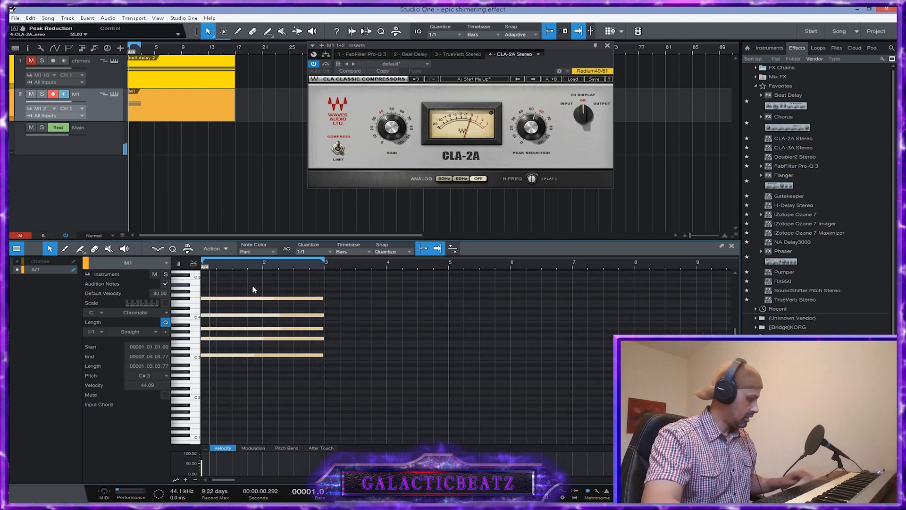
mouse_move(324, 299)
mouse_down()
mouse_move(312, 301)
mouse_move(325, 299)
mouse_up()
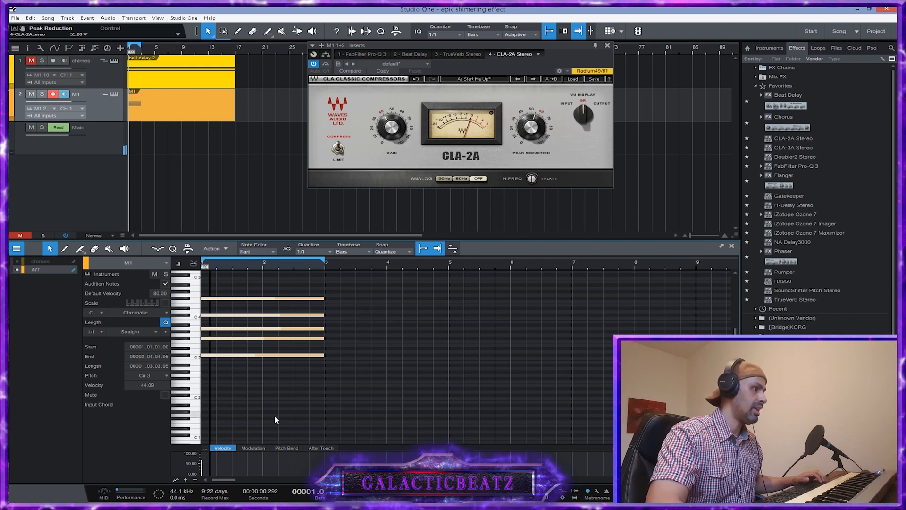
drag(203, 465, 203, 453)
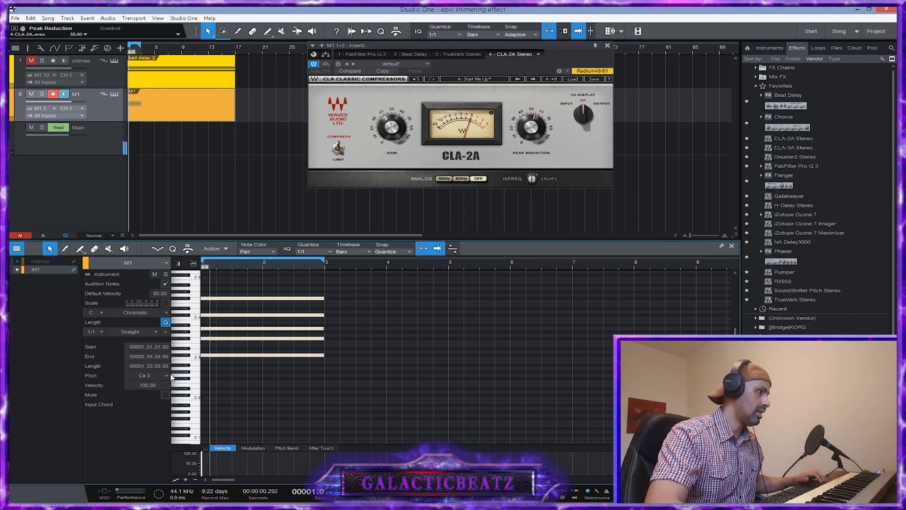
click(147, 385)
text(5)
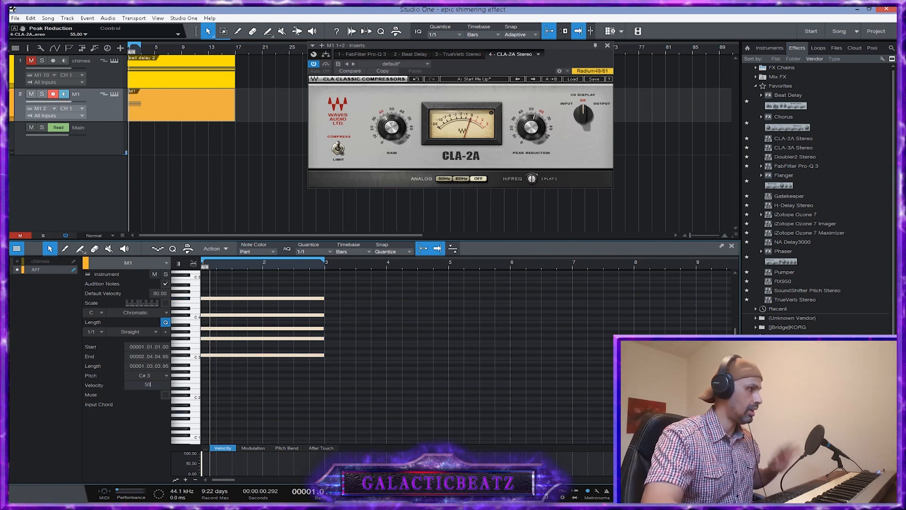
text(0)
key(Return)
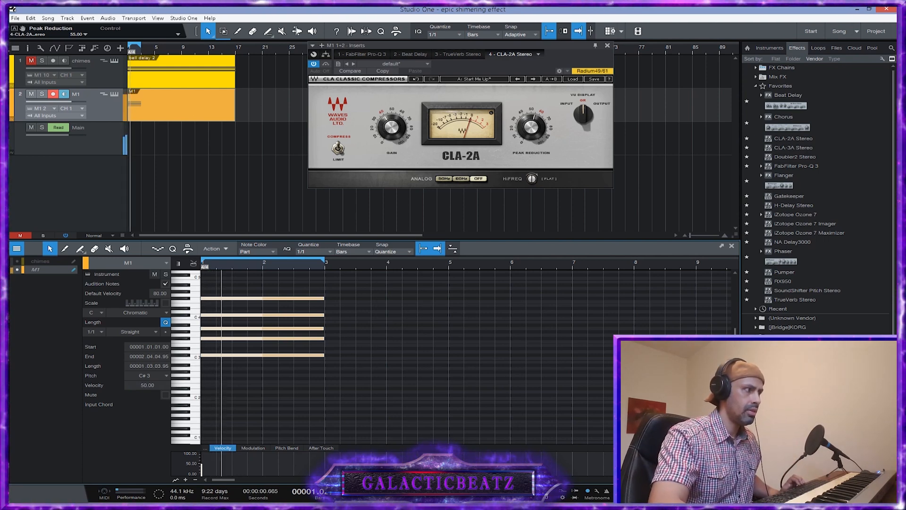
Step: Set the velocity of the selected chord notes to 30 and play the chord
click(148, 385)
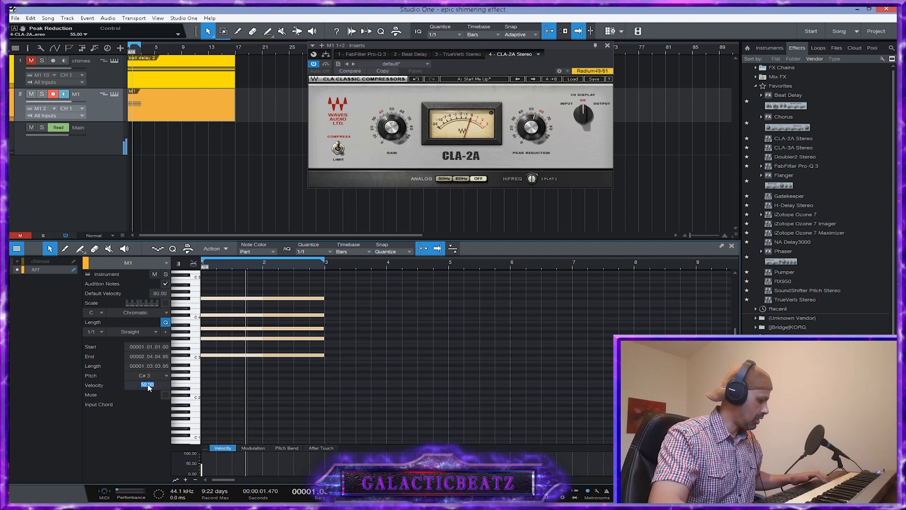
text(30)
key(Return)
key(space)
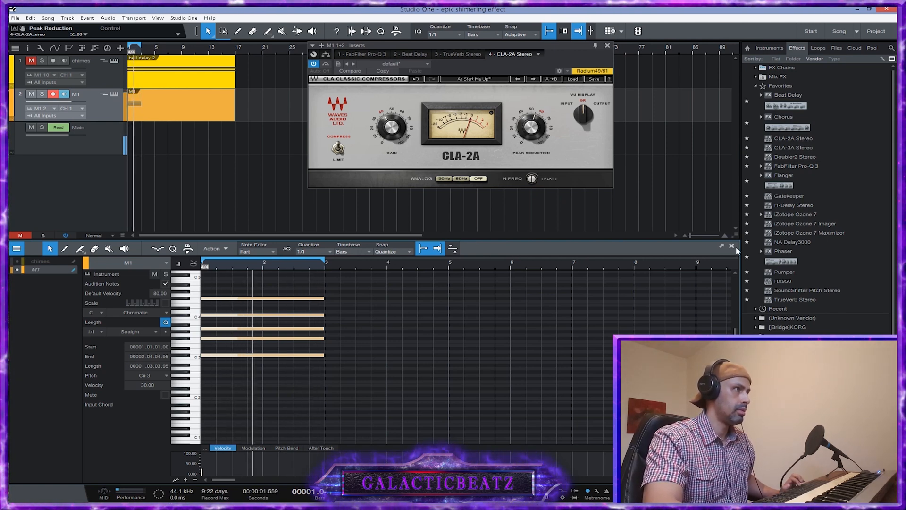
Step: Raise the CLA-2A Peak Reduction on the M1 track to 60 and finally to 65
click(533, 128)
text(60)
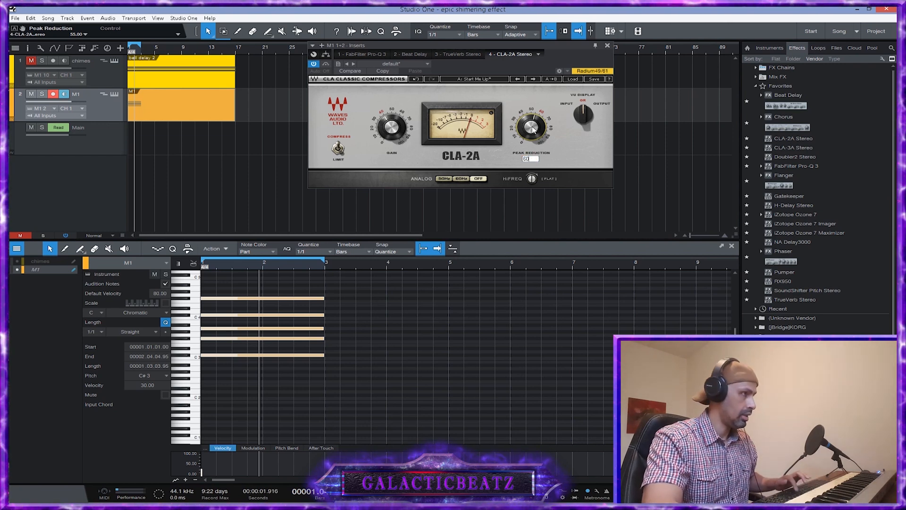
key(Return)
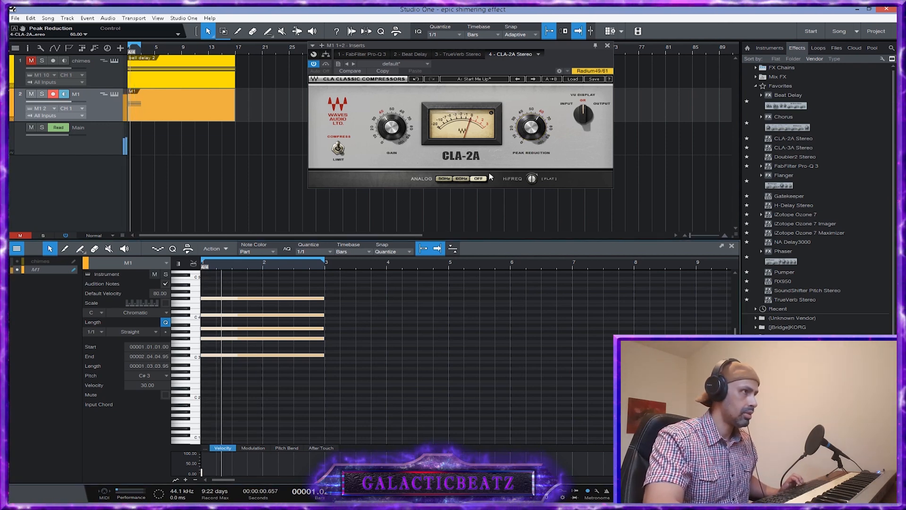
mouse_move(531, 127)
mouse_down()
mouse_move(532, 116)
mouse_move(535, 128)
mouse_up()
text(65)
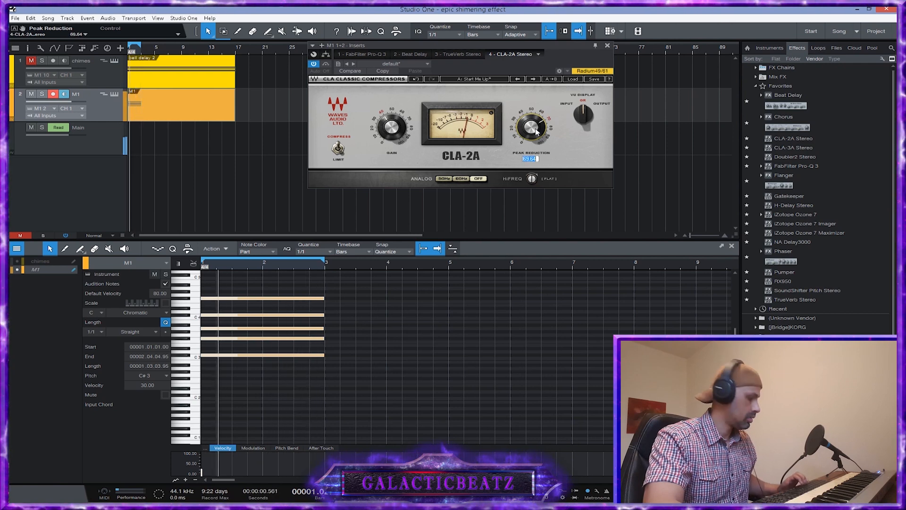
key(Return)
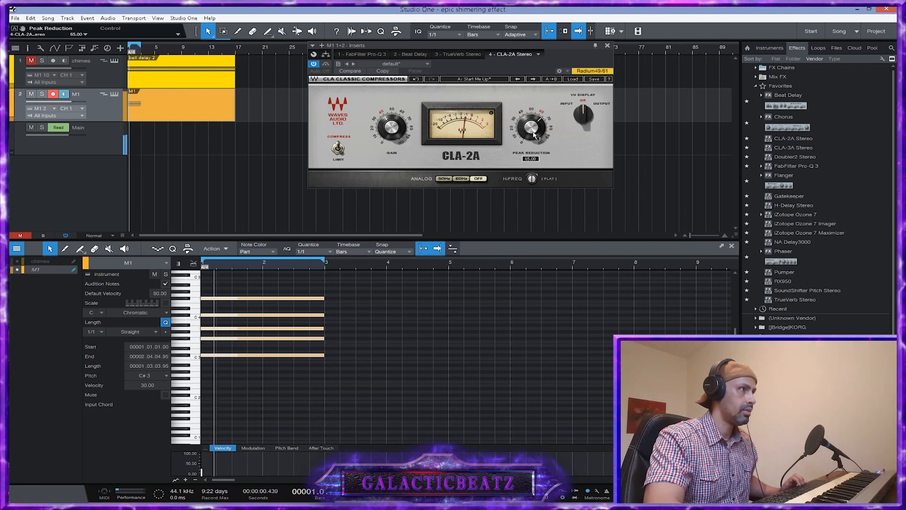
Step: Close the CLA-2A window, stop playback, and close the note editor
click(608, 47)
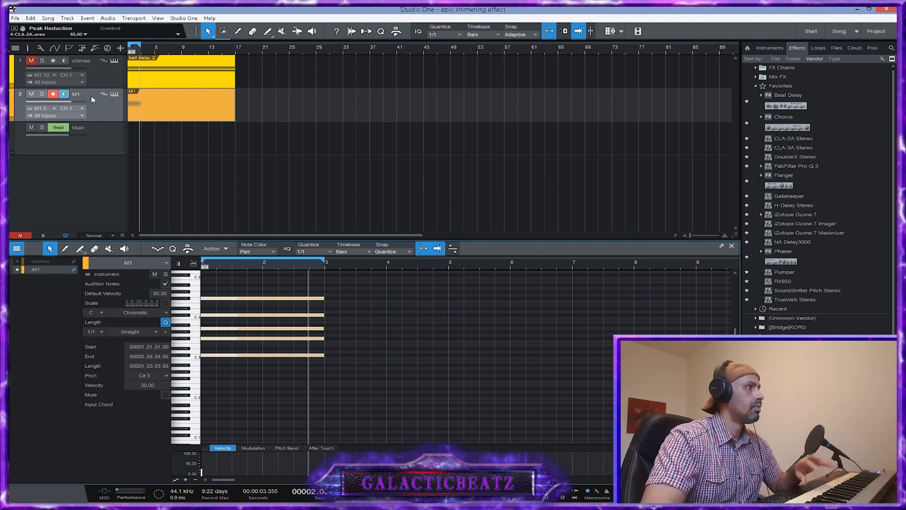
key(space)
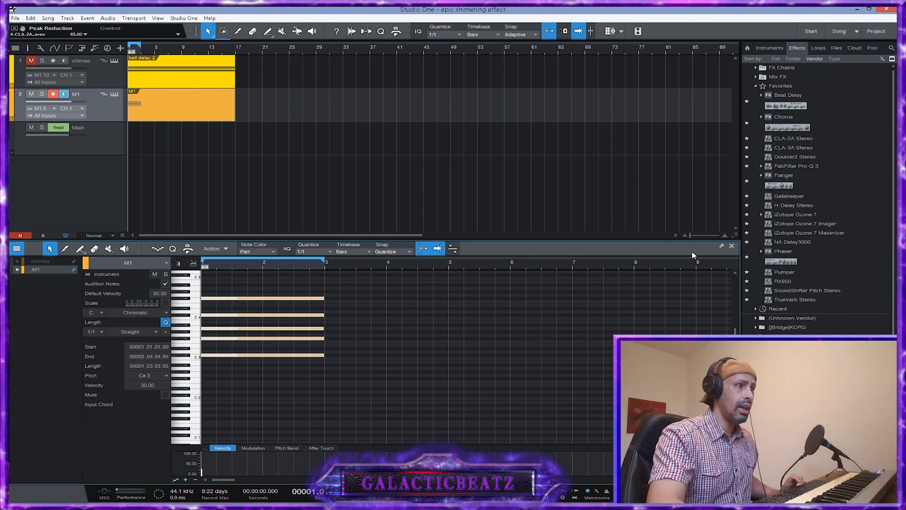
click(731, 246)
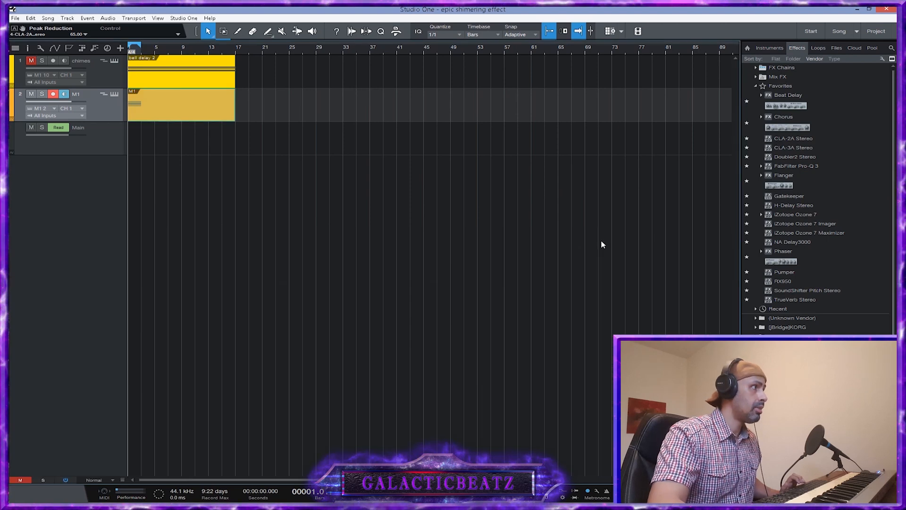
Step: Load the Blocken combi preset in the M1 track's Korg M1 instrument
click(113, 94)
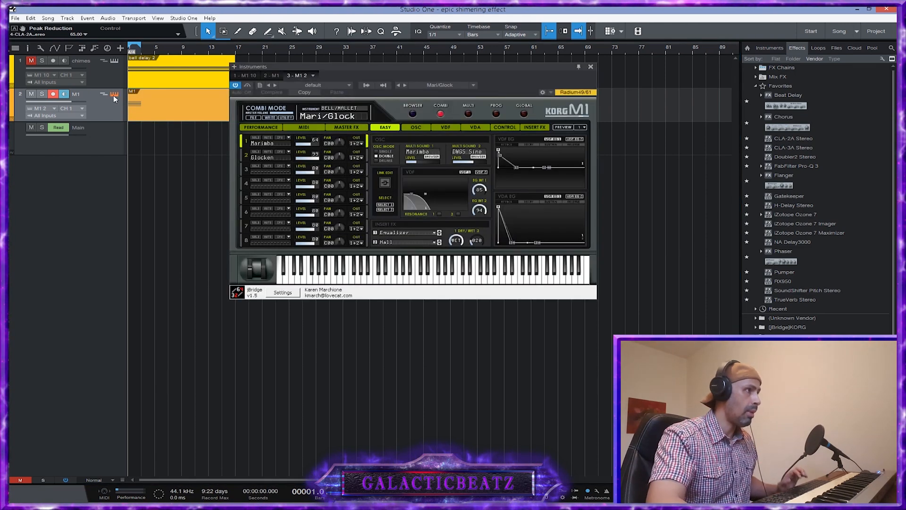
click(413, 115)
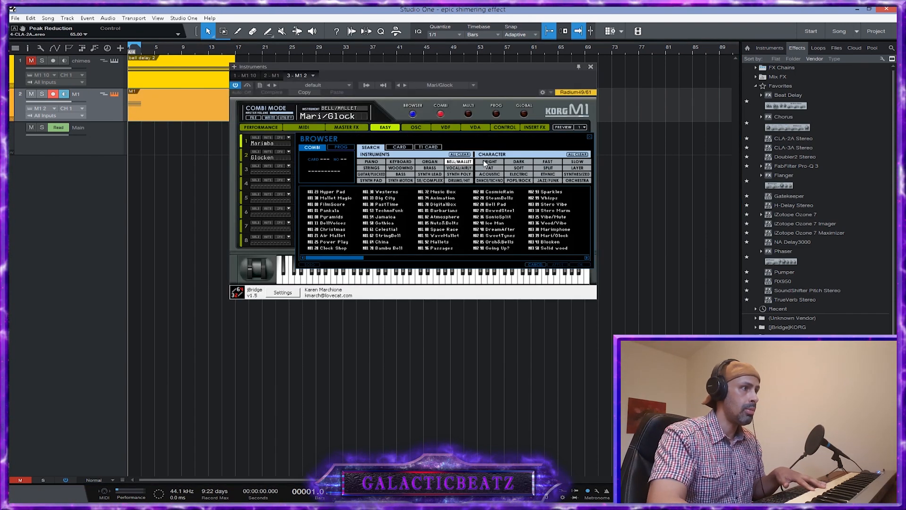
double_click(552, 242)
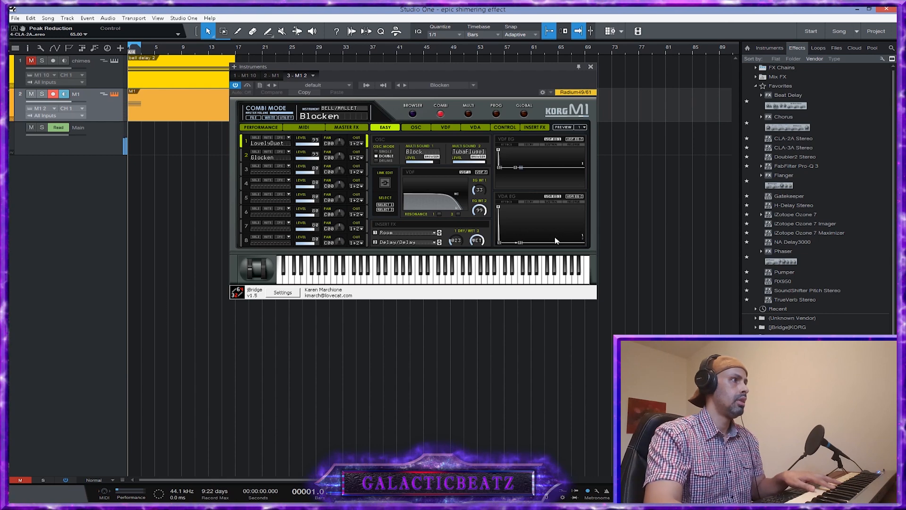
Step: Audition the Bell Pad and Stero Vibe presets, reload Mari/Glock, and close the Korg M1 window
click(413, 114)
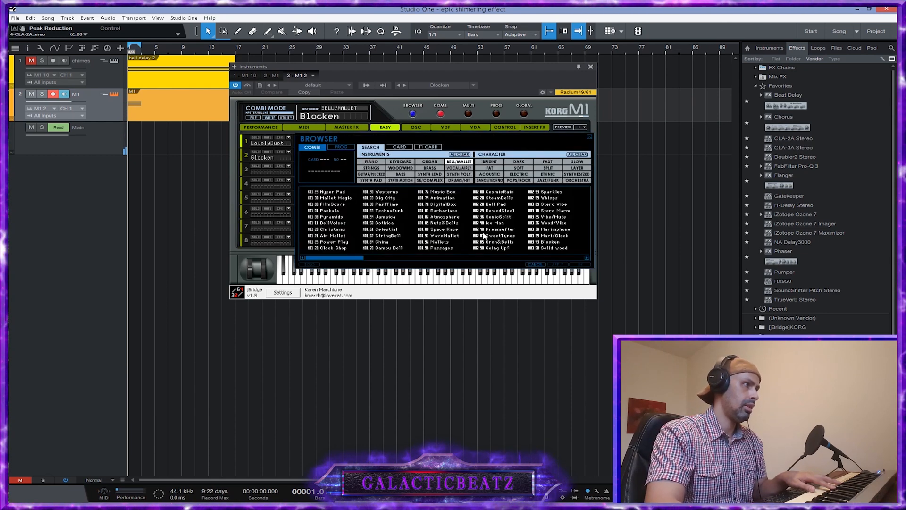
click(495, 205)
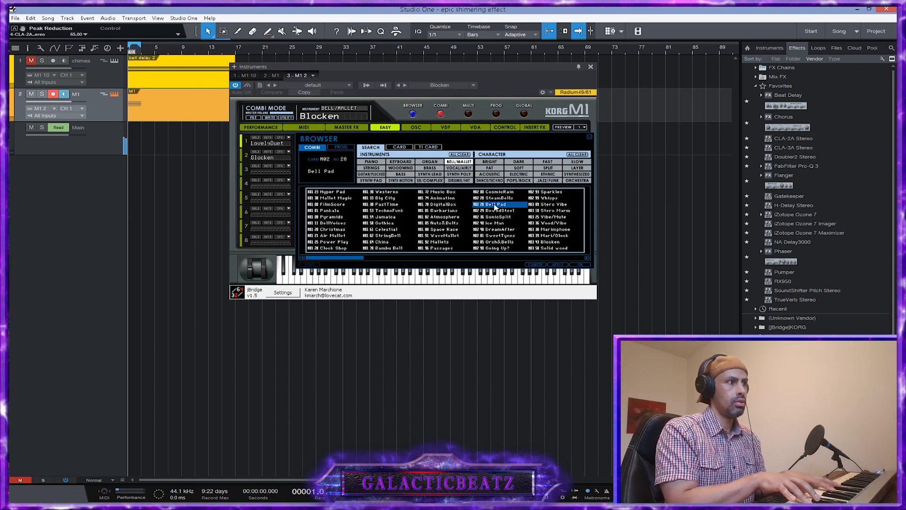
click(566, 205)
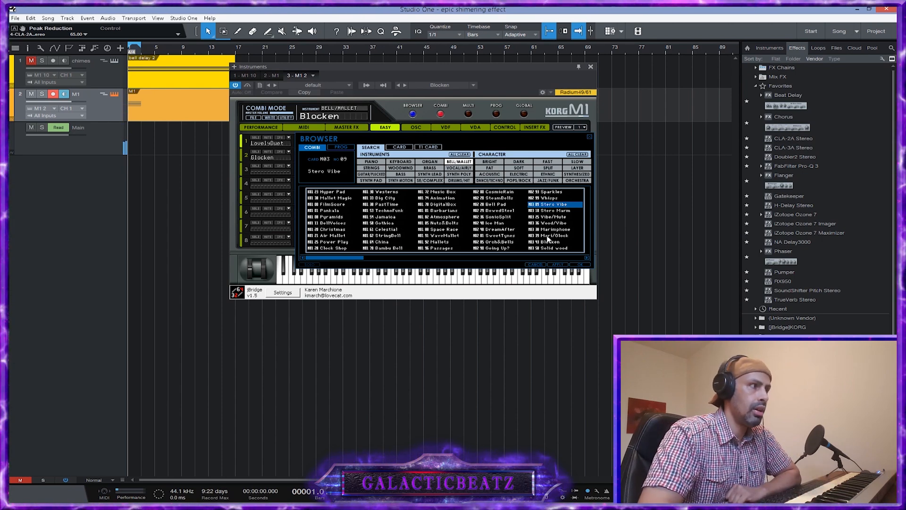
double_click(550, 236)
click(590, 67)
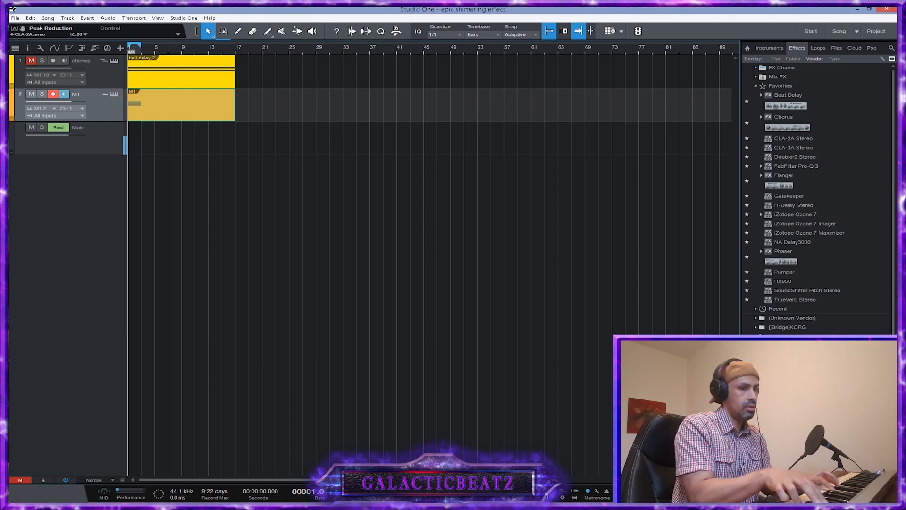
Step: Examine the chimes part's chords in the note editor, close it, and select the M1 track
double_click(192, 77)
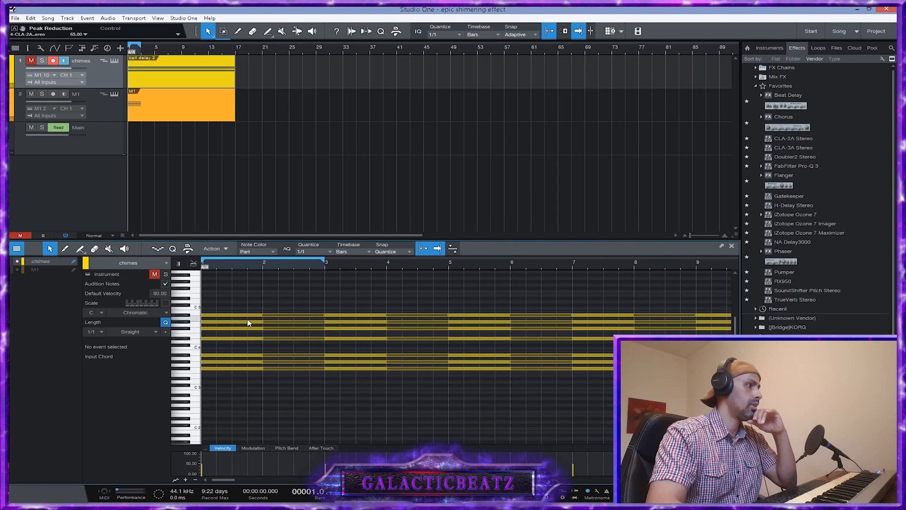
click(732, 247)
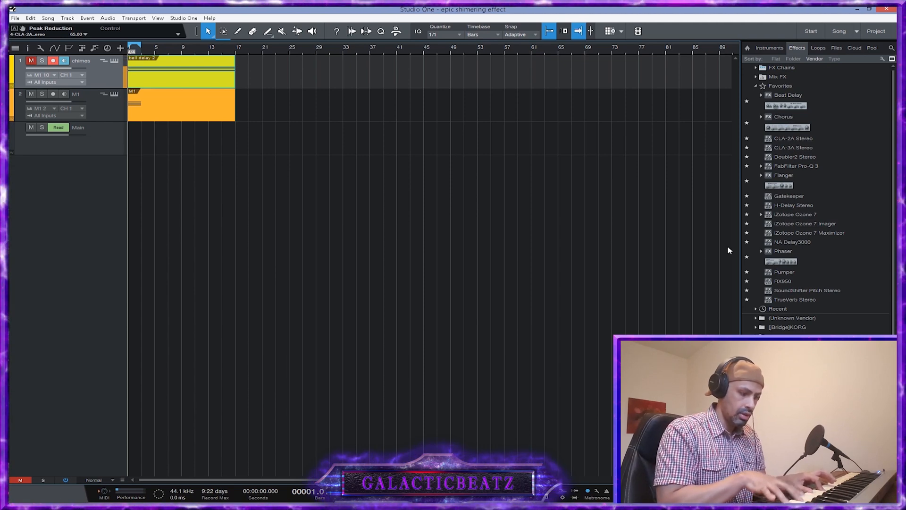
click(109, 105)
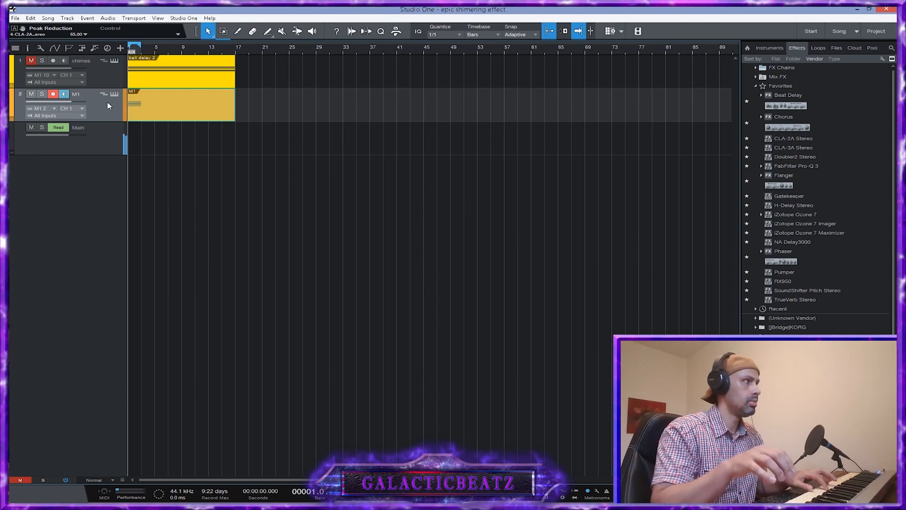
Step: Open the chimes part with chimes unmuted and M1 muted, select its first chord, and play it
double_click(155, 77)
click(31, 61)
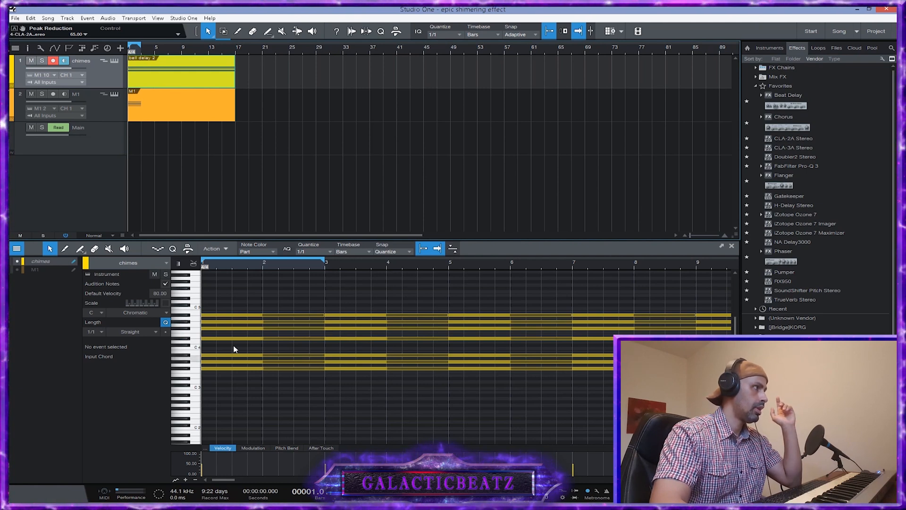
click(31, 93)
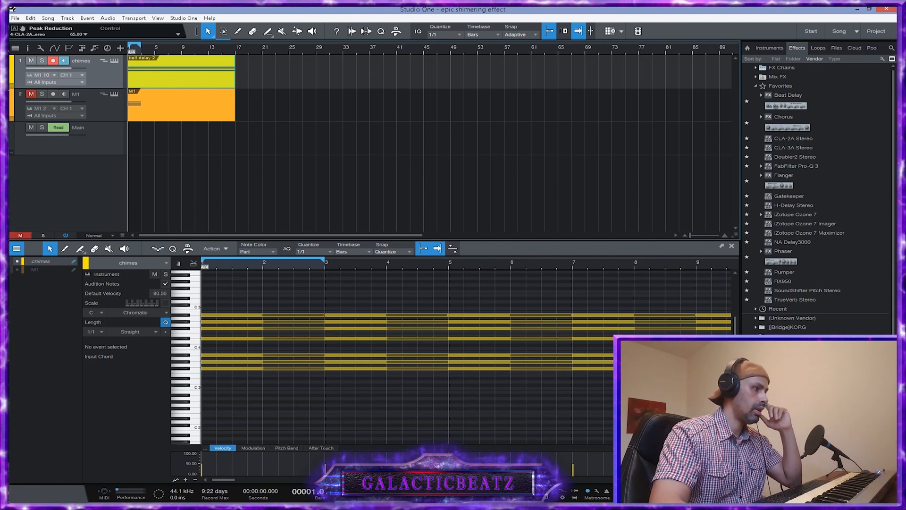
drag(284, 297, 292, 420)
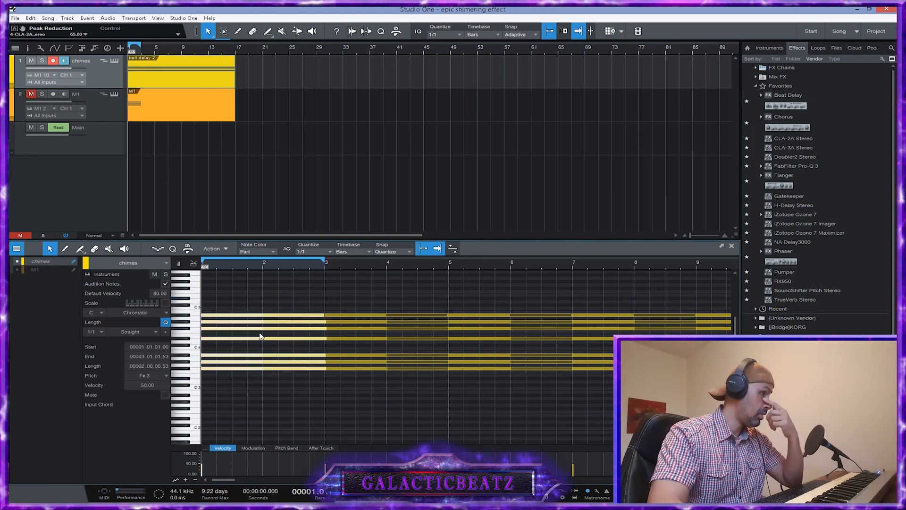
key(space)
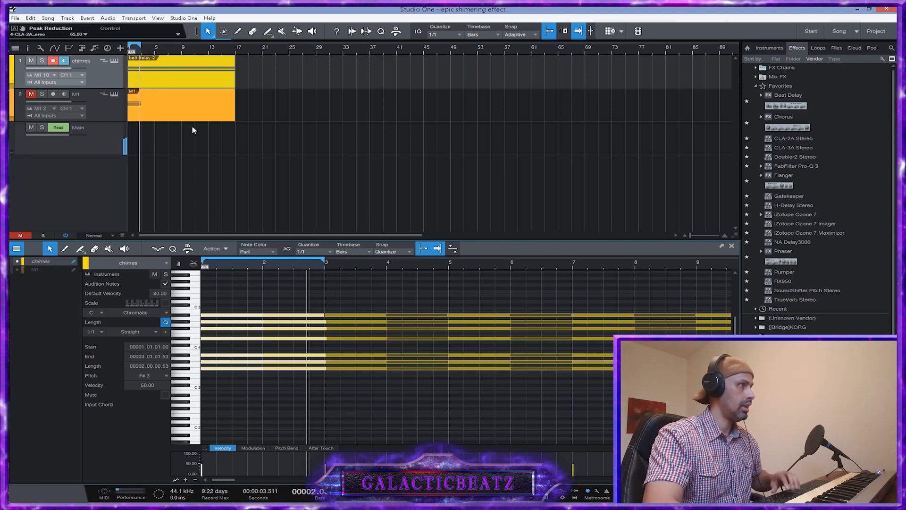
Step: Replace the M1 track's part with a copy of the chimes part, leaving chimes muted and M1 unmuted
click(183, 107)
key(Delete)
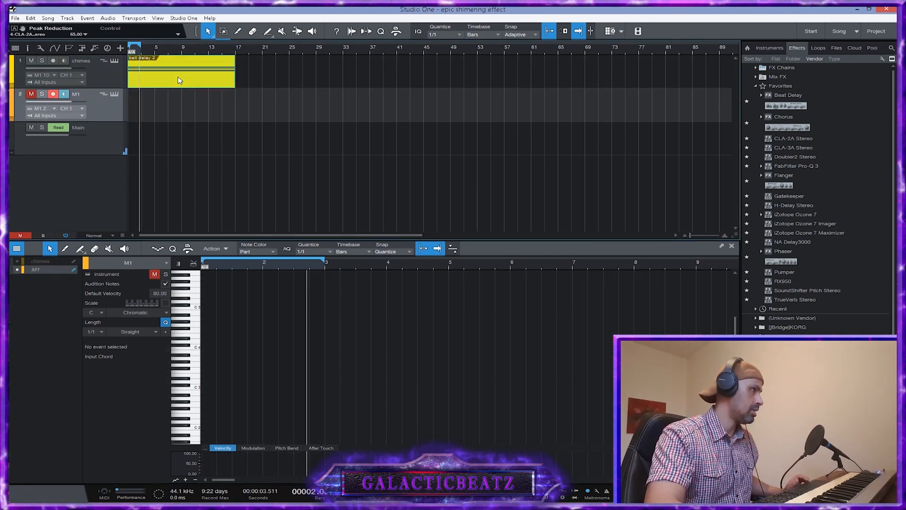
drag(180, 80, 180, 113)
click(31, 60)
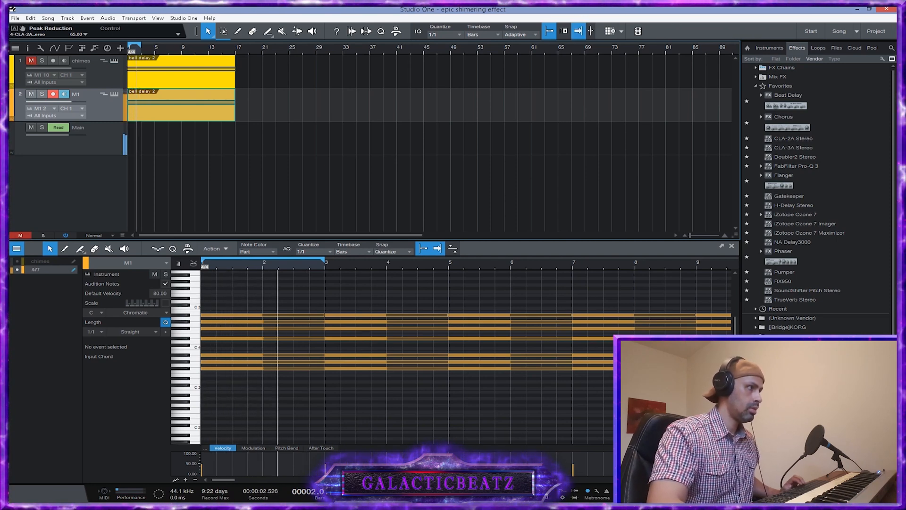
Step: Show the mixer and inspect the Korg M1 presets on the M1 and chimes tracks, including the chimes preset browser
key(F3)
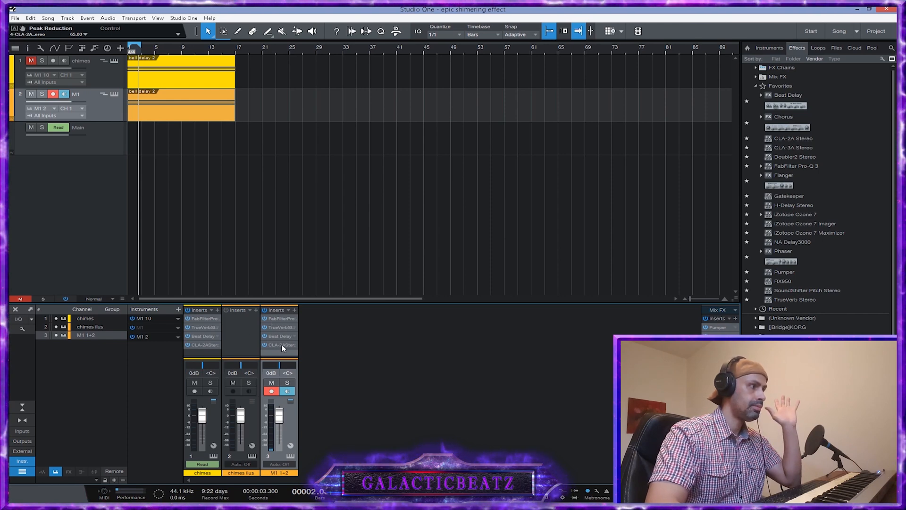
click(116, 93)
click(115, 94)
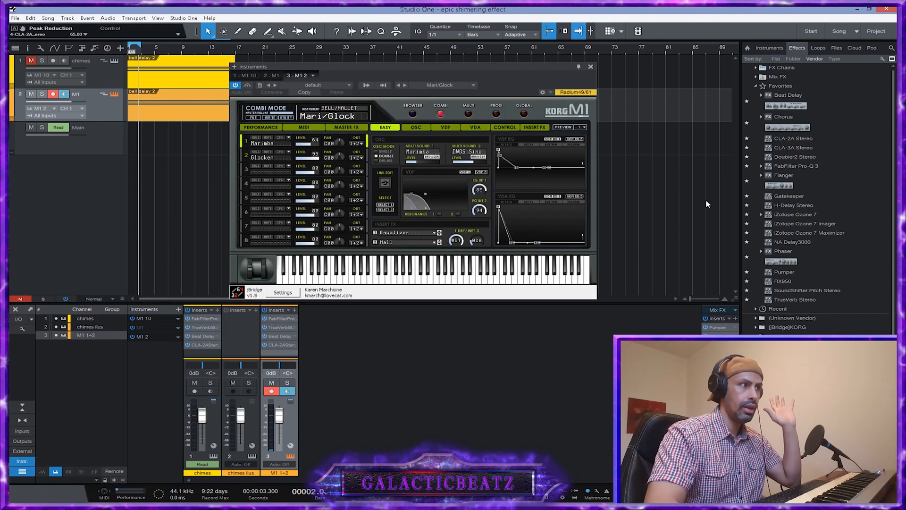
click(114, 61)
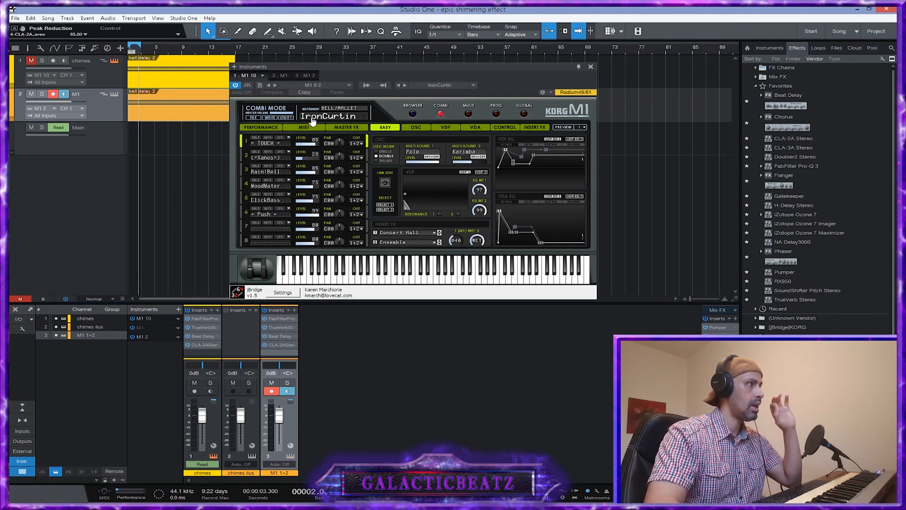
click(101, 77)
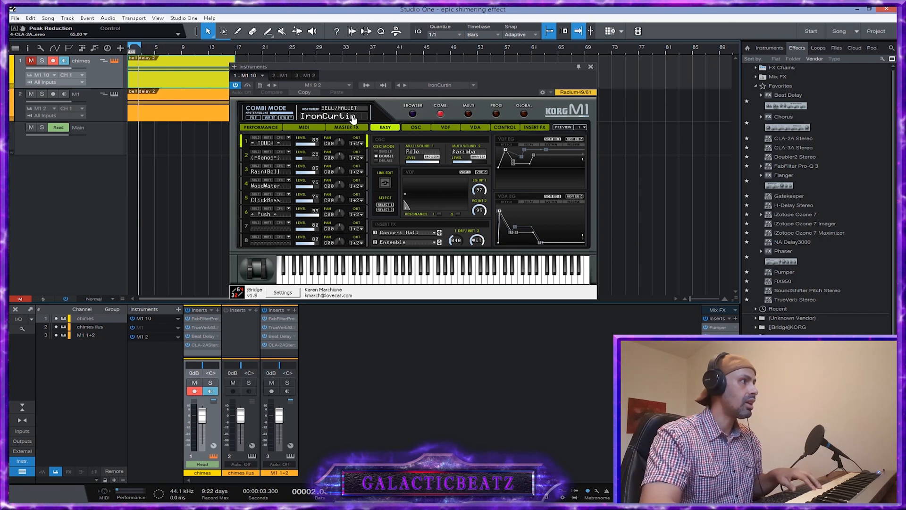
click(413, 114)
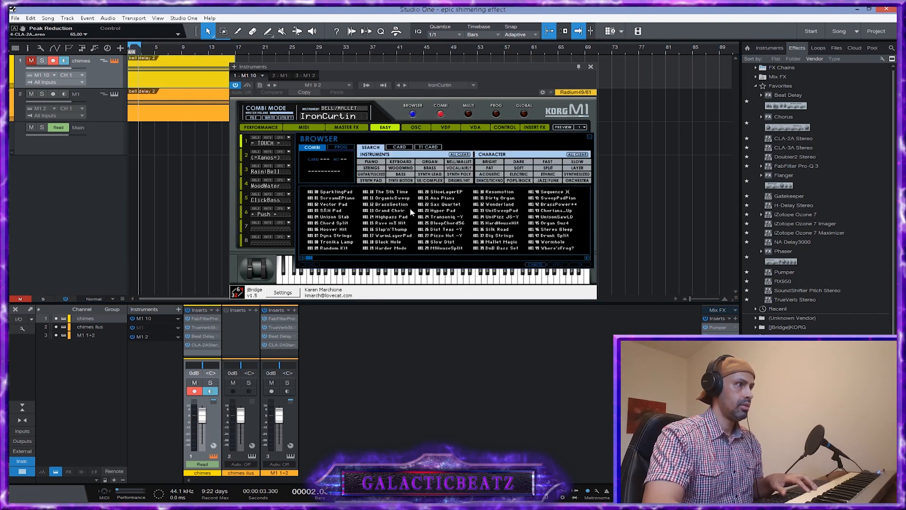
click(591, 67)
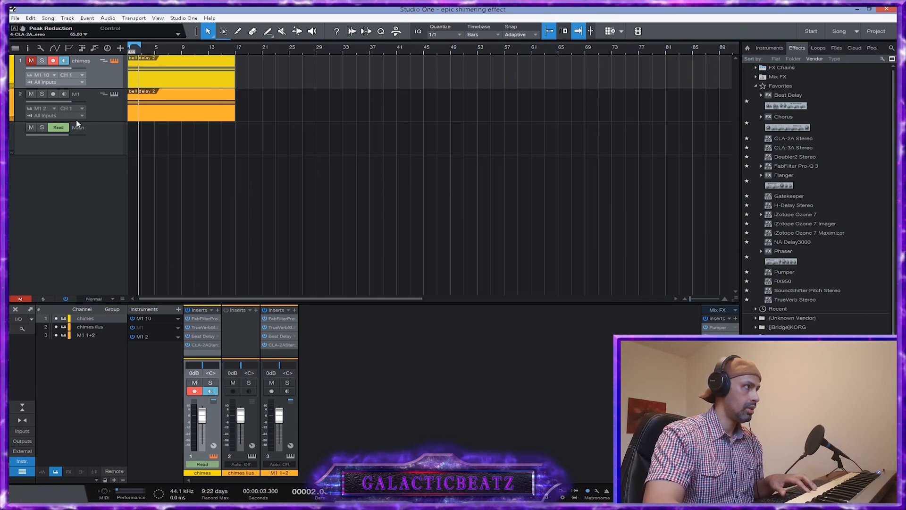
Step: Inspect the M1 track's Korg M1 preset and its Bell/Mallet list, and close the instrument window
click(106, 112)
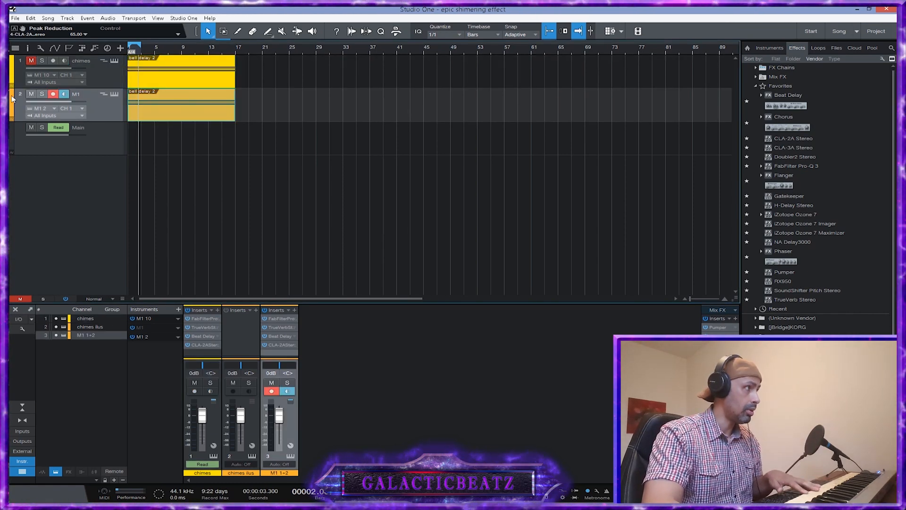
click(114, 93)
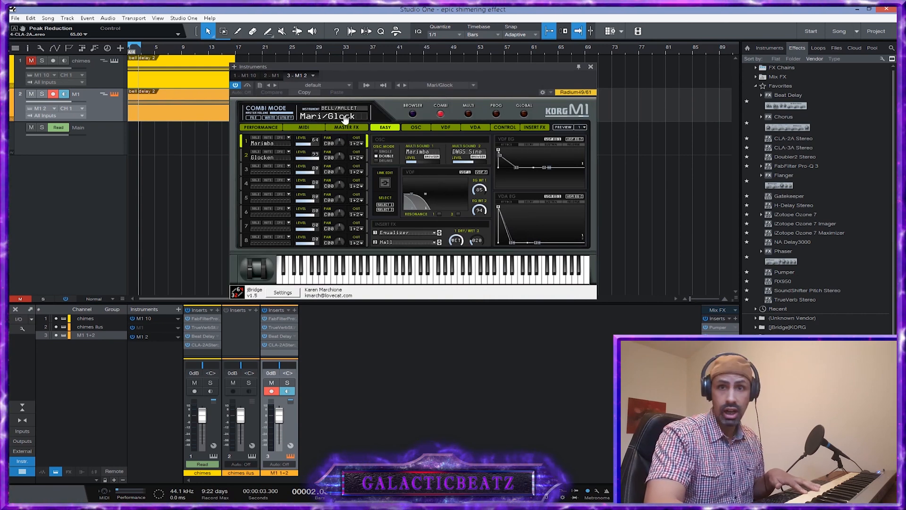
click(413, 113)
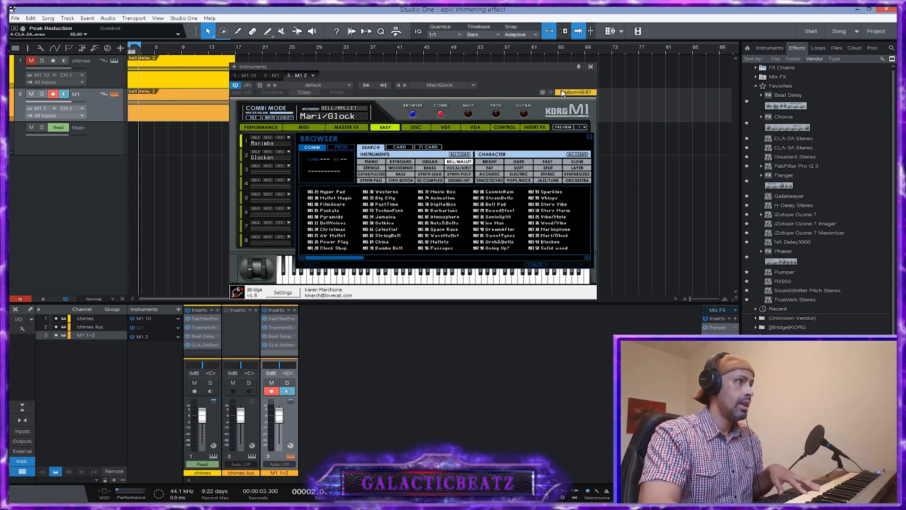
click(591, 67)
click(116, 118)
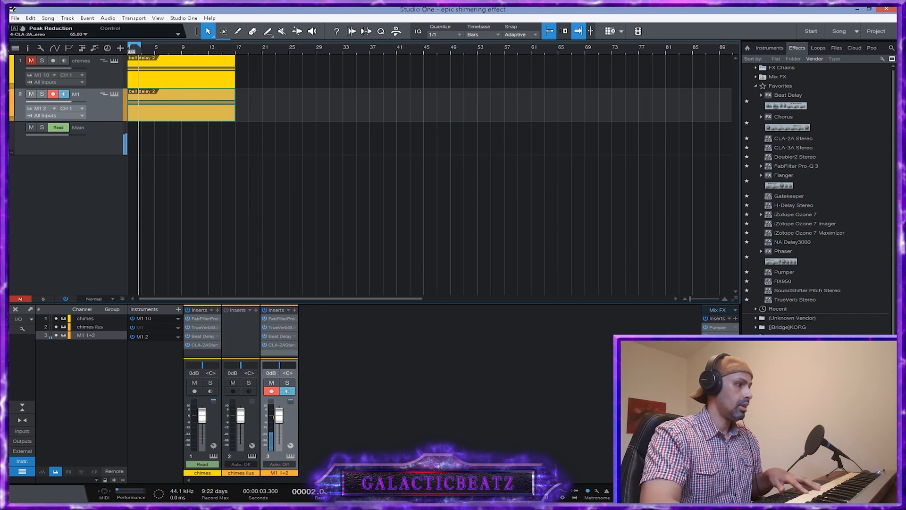
Step: Play the M1 part alone, unmute the chimes track, and play both tracks together from the start
key(space)
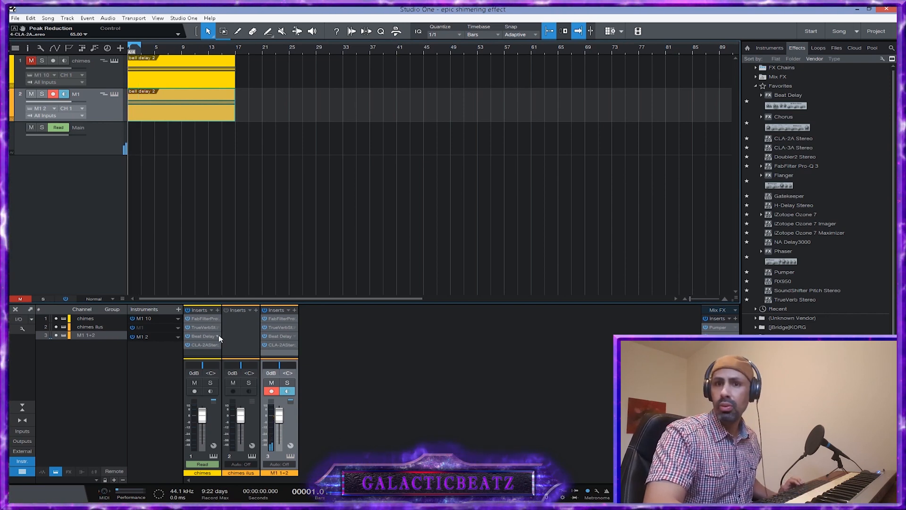
key(space)
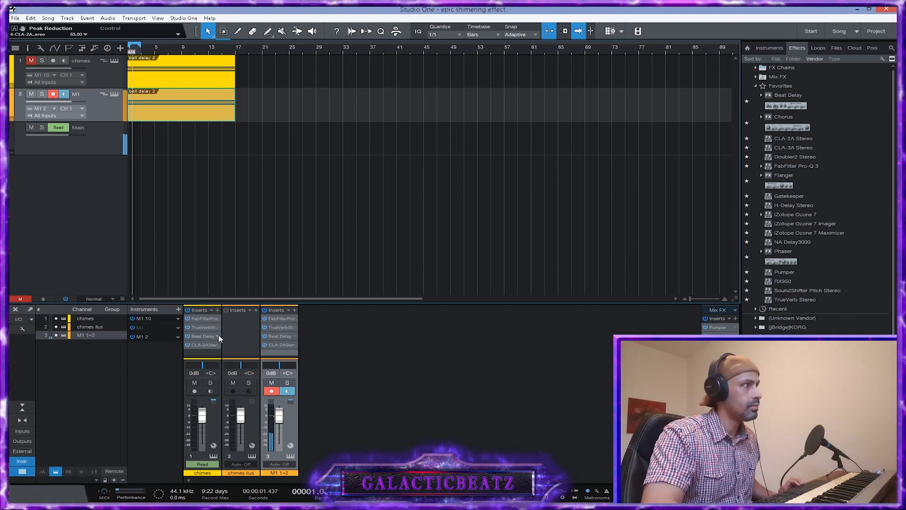
click(32, 60)
key(space)
key(space)
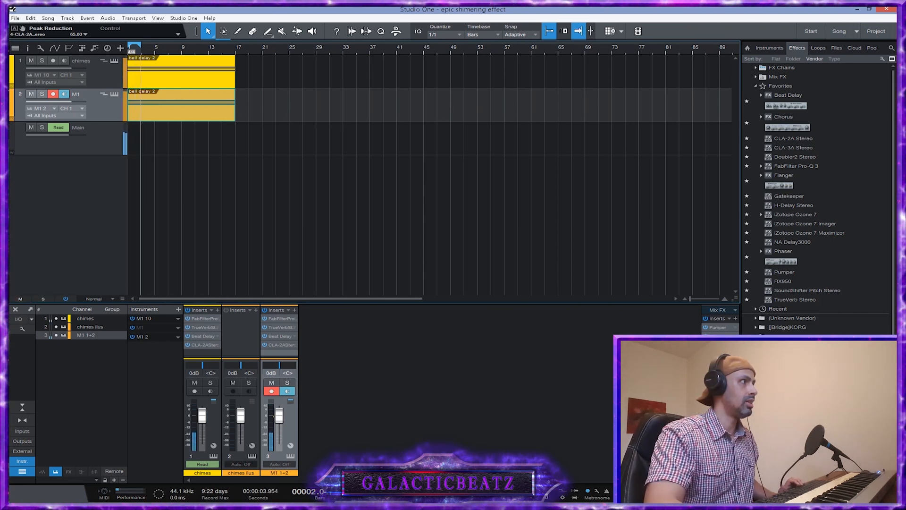
key(space)
key(space)
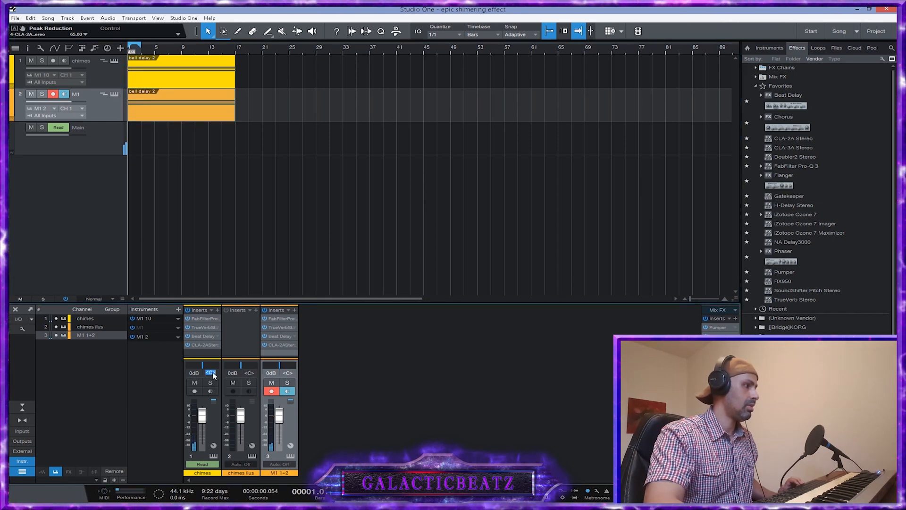
Step: Remove the unused M1 instrument that feeds the chimes ilus channel
click(238, 340)
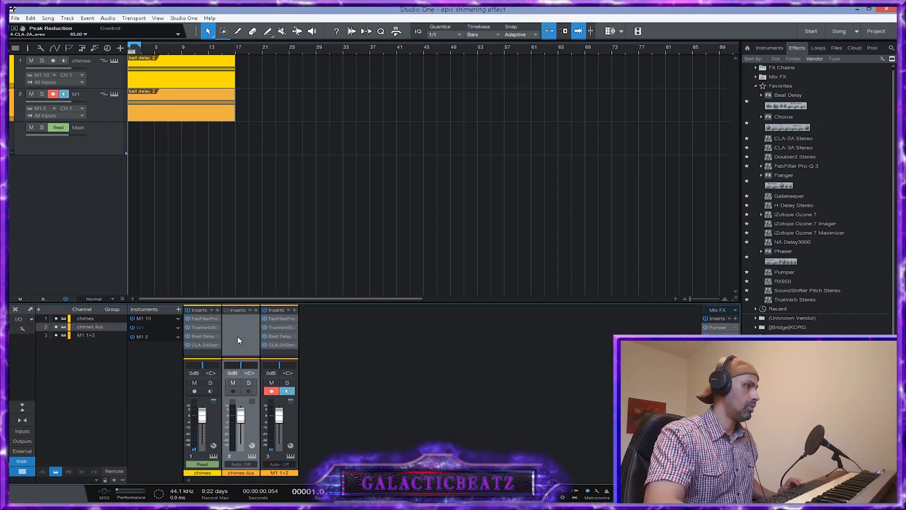
right_click(237, 338)
click(238, 321)
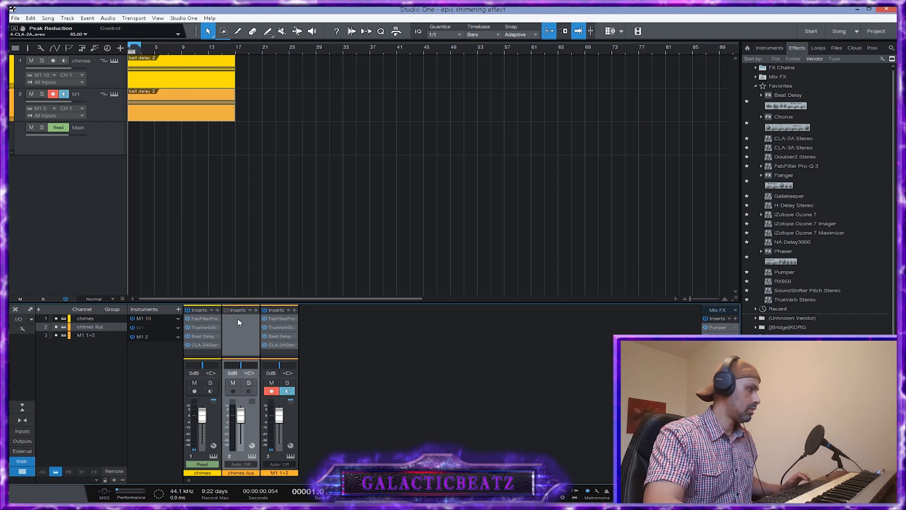
right_click(144, 326)
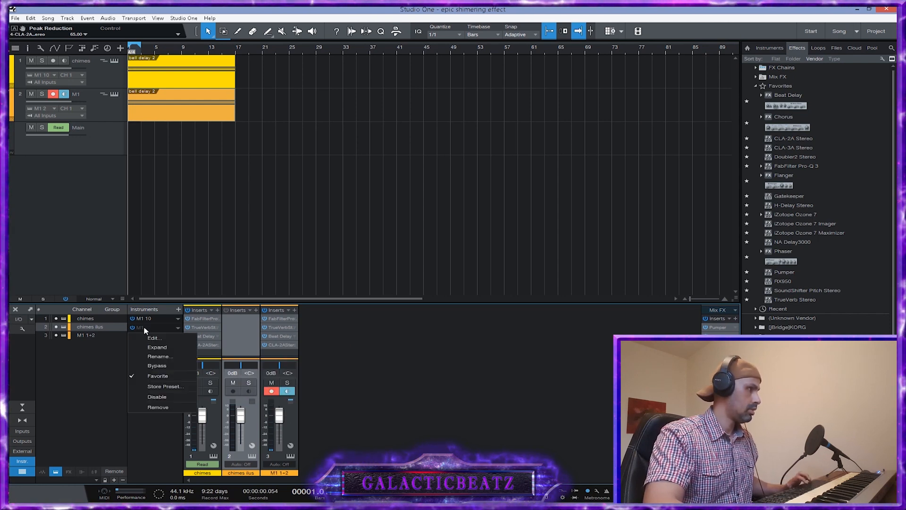
click(160, 409)
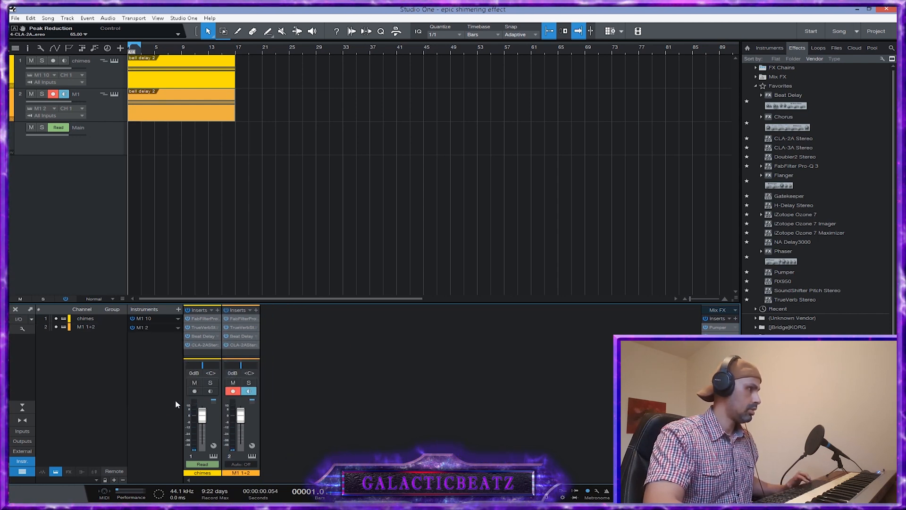
Step: Pan the chimes channel to L40 and the M1 1+2 channel to R40
click(211, 373)
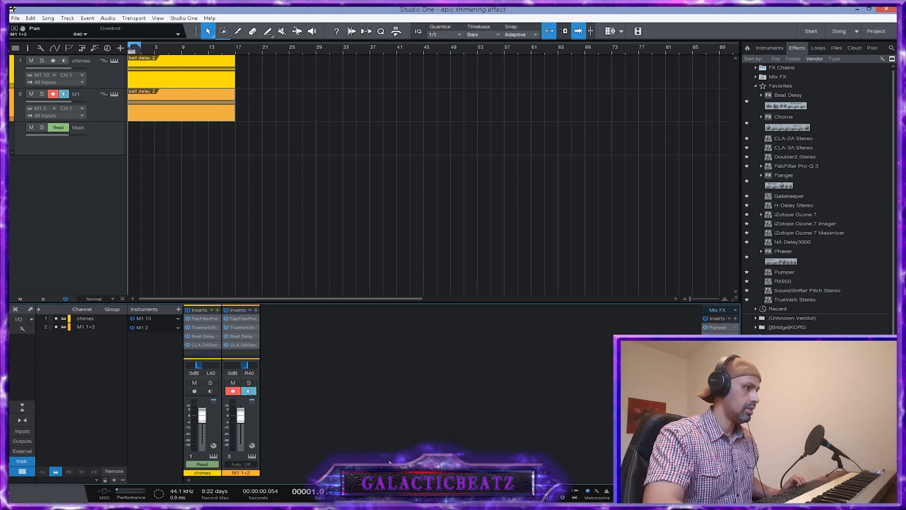
Step: Set the play rate of the second track's Arpeggiator to 1/32 D and play both tracks from the start to hear it
key(space)
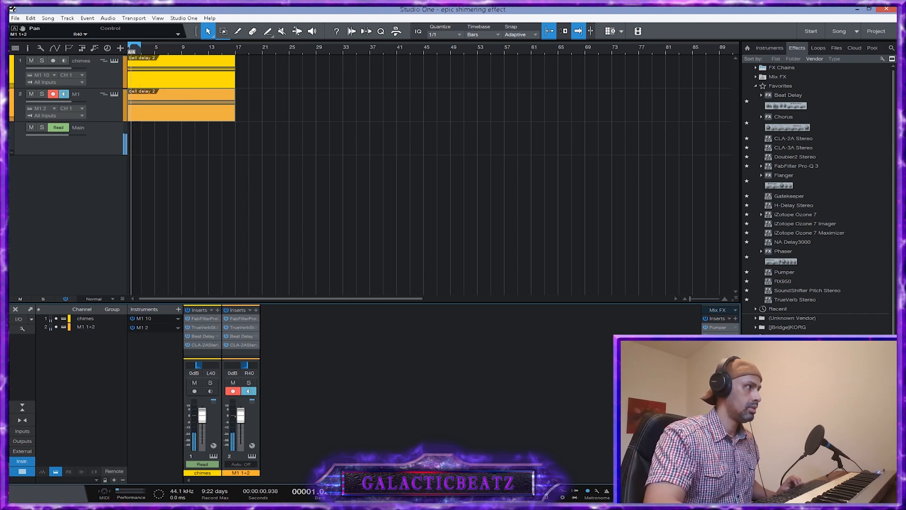
click(114, 94)
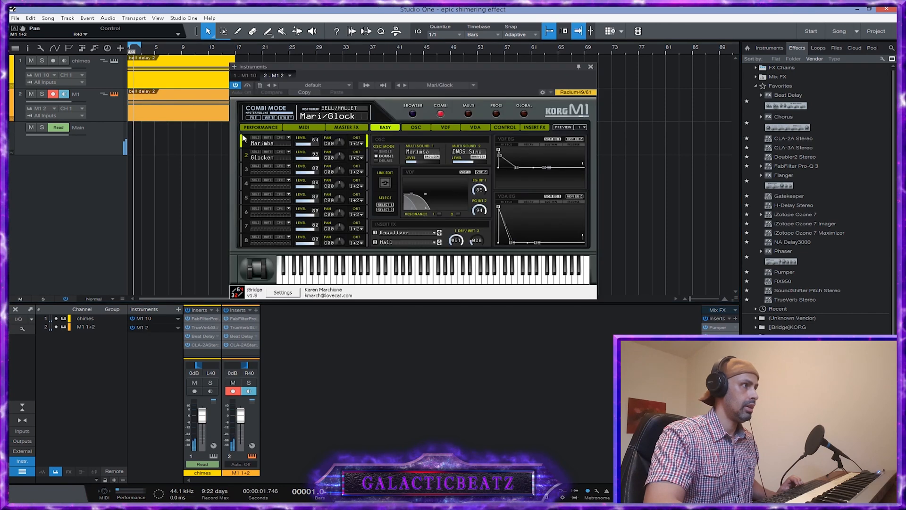
click(103, 94)
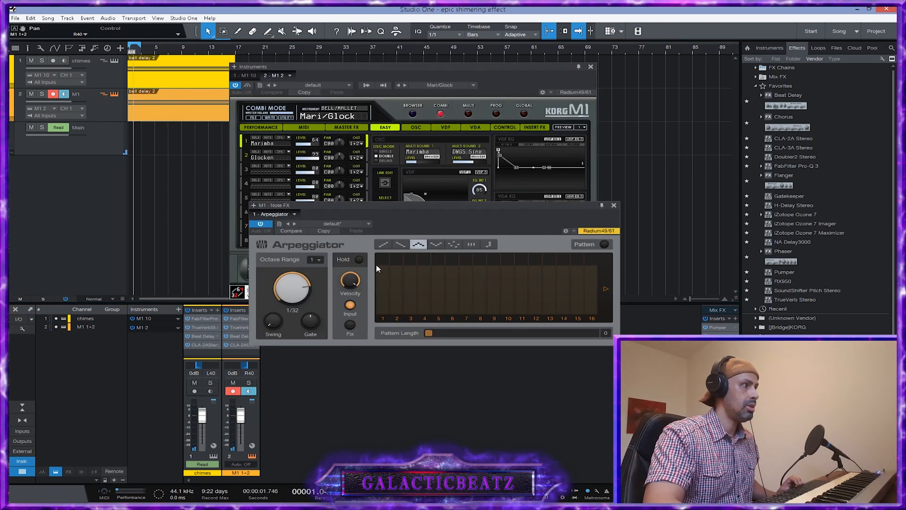
drag(305, 295, 306, 289)
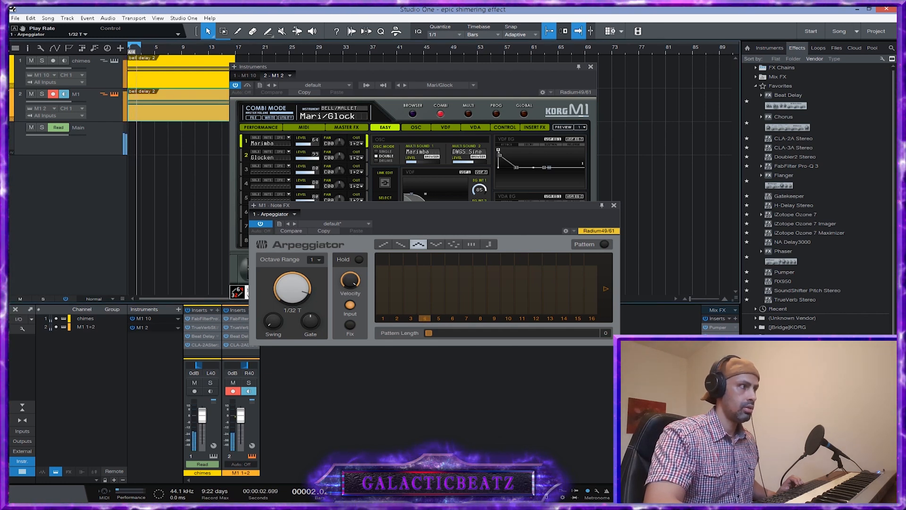
drag(297, 297, 298, 313)
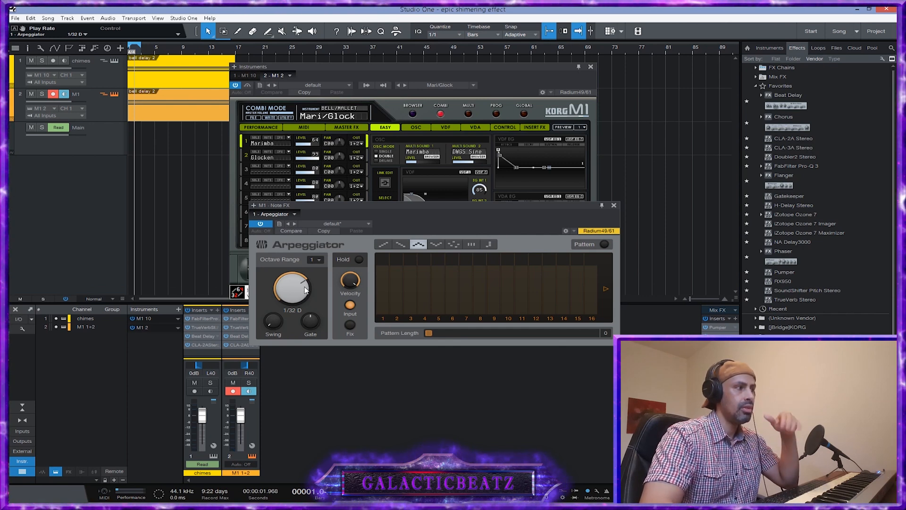
mouse_move(305, 288)
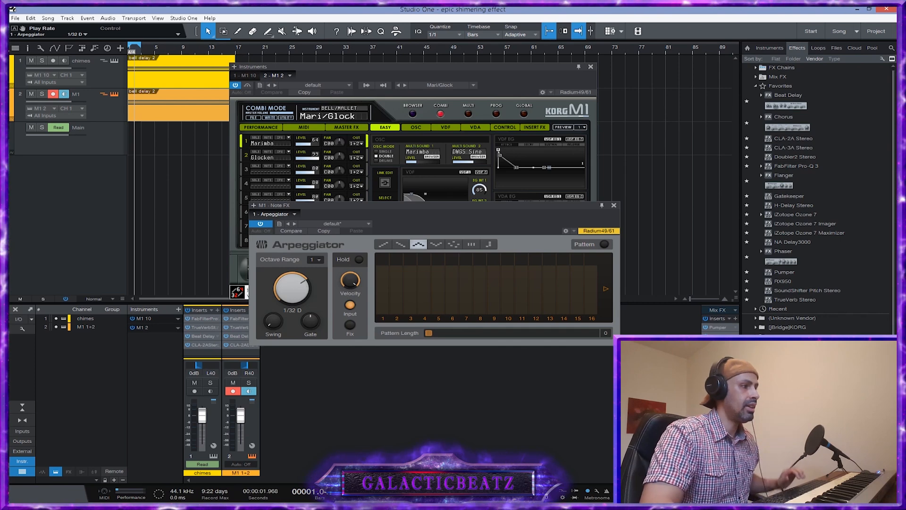
key(comma)
key(space)
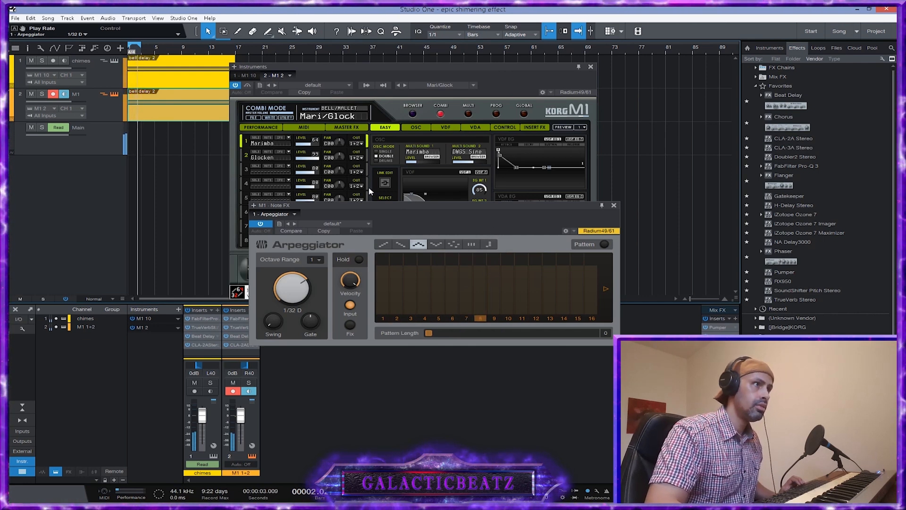
key(space)
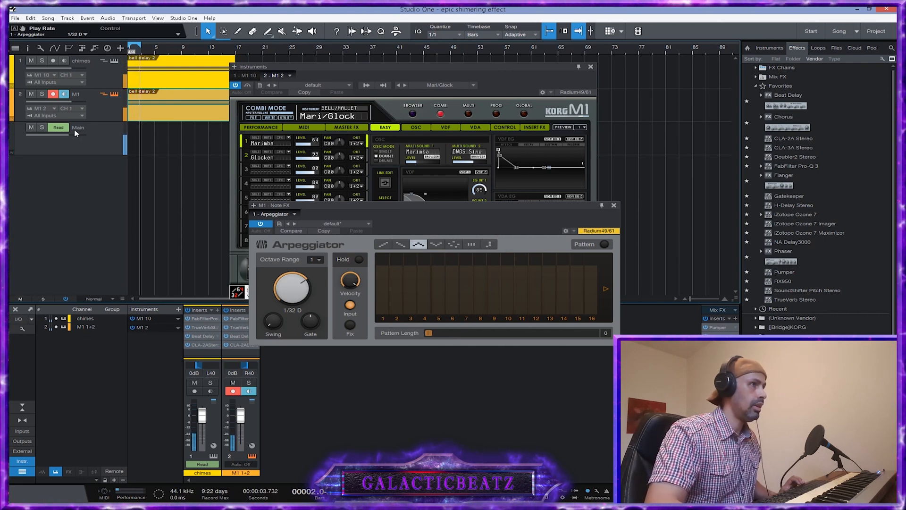
Step: Clear the instrument search and add another M1 instrument on a new track below the existing M1 track
click(770, 49)
click(799, 50)
click(775, 50)
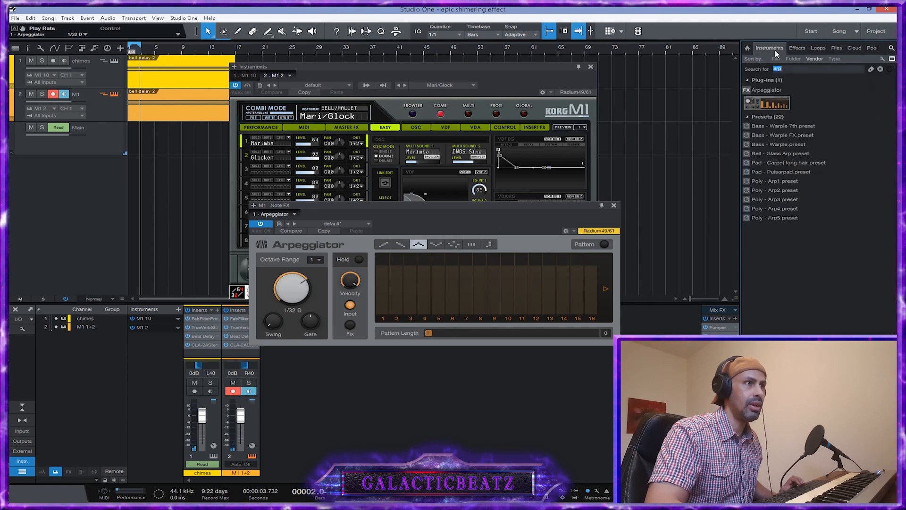
key(BackSpace)
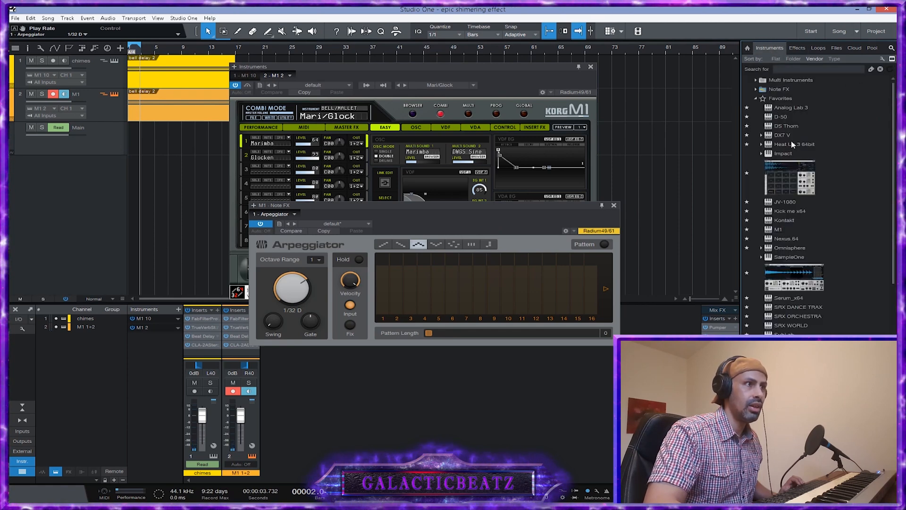
drag(779, 229, 152, 138)
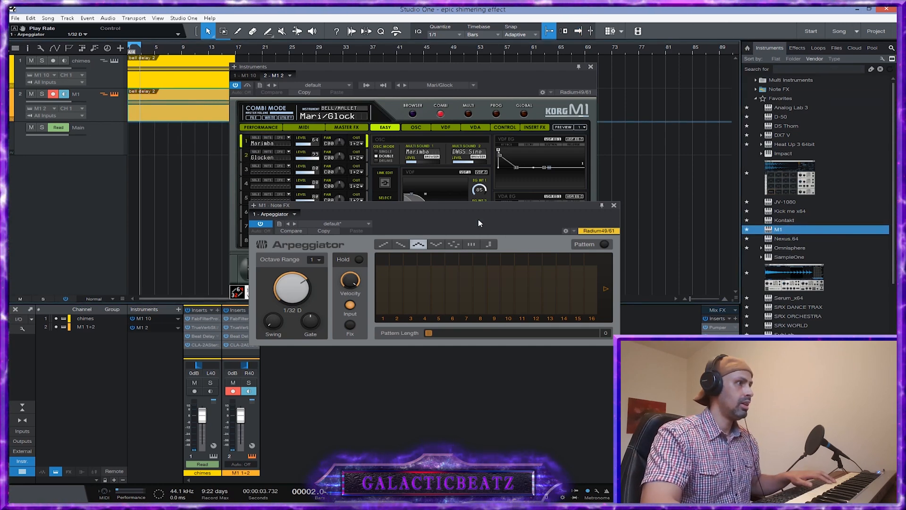
Step: Filter the new M1's combi browser to Synth Pad, choose Divisi, and play the song from the start with it
click(413, 113)
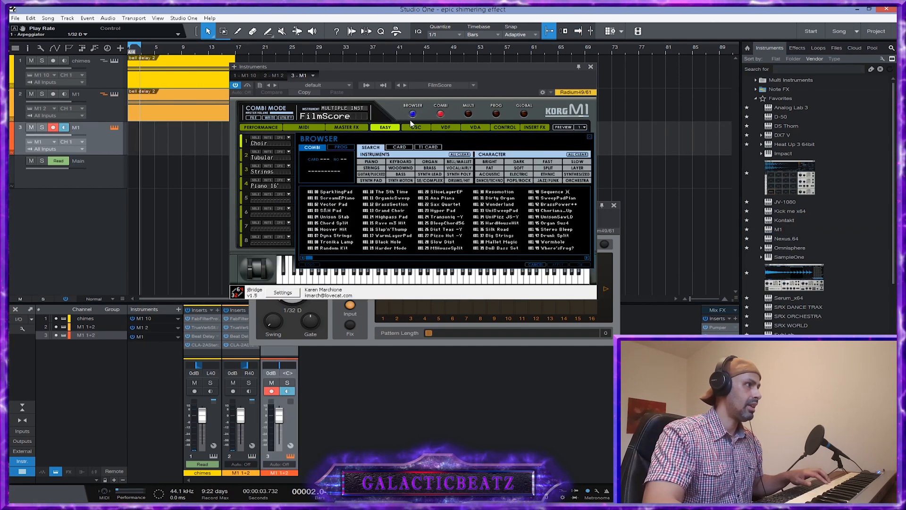
click(371, 181)
click(437, 223)
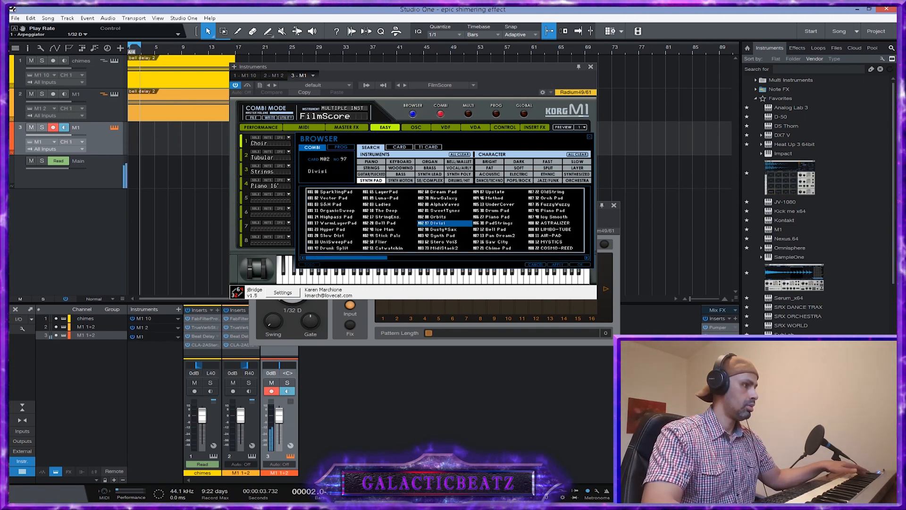
key(comma)
key(space)
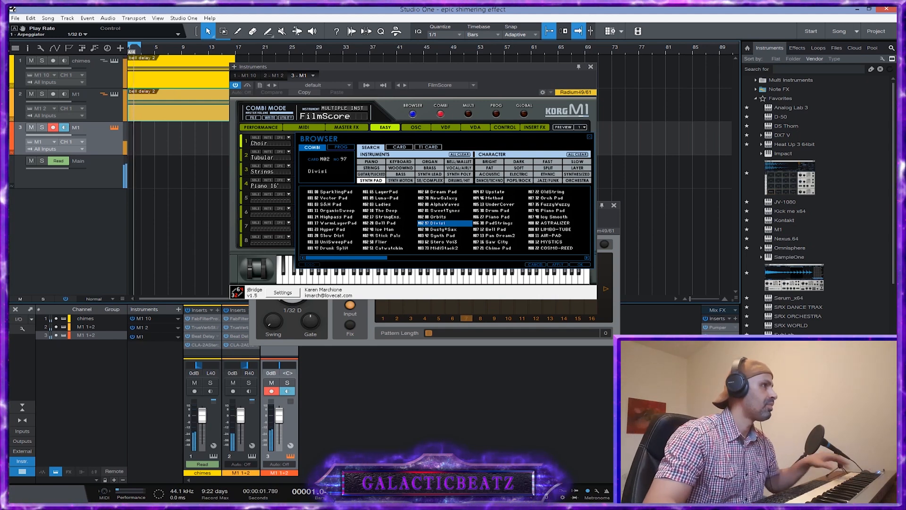
Step: Audition the Orbits, AlphaWaves, OrganicSweep and Vector Pad combis, and select Upstate for the new M1
click(438, 217)
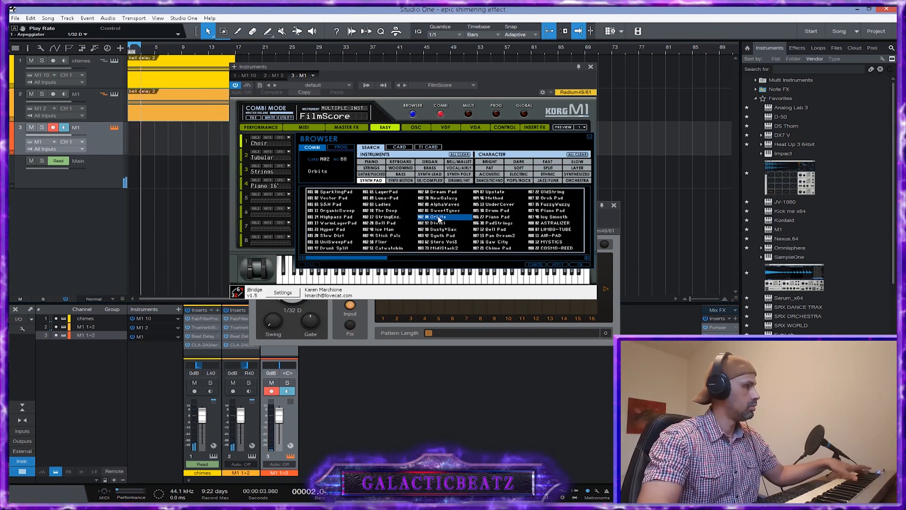
click(442, 211)
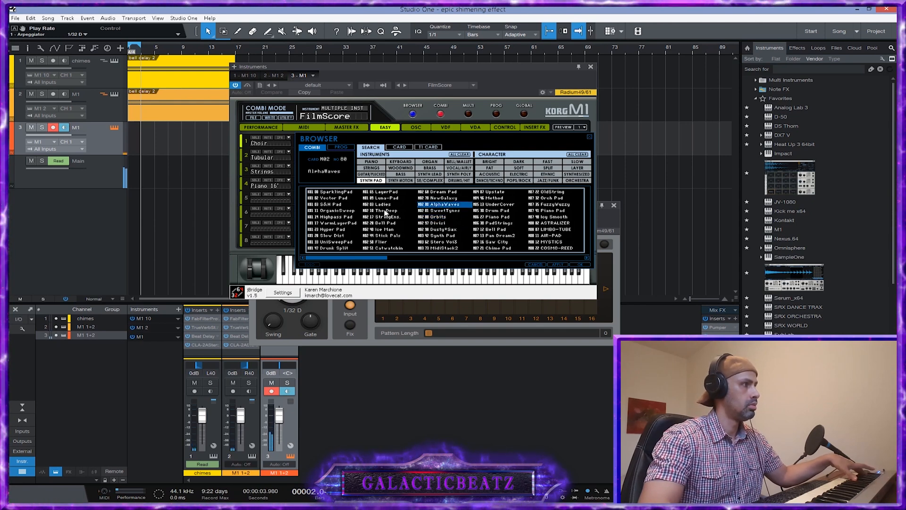
click(330, 217)
click(333, 210)
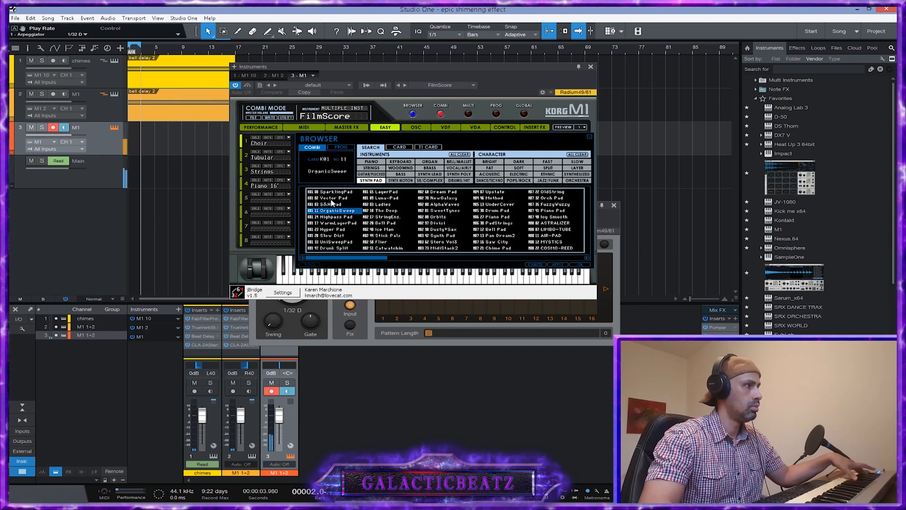
click(334, 199)
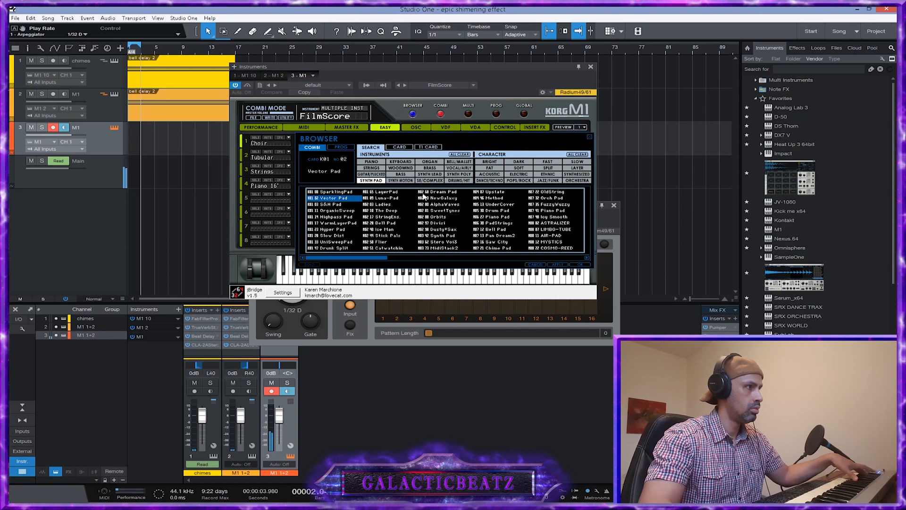
click(486, 192)
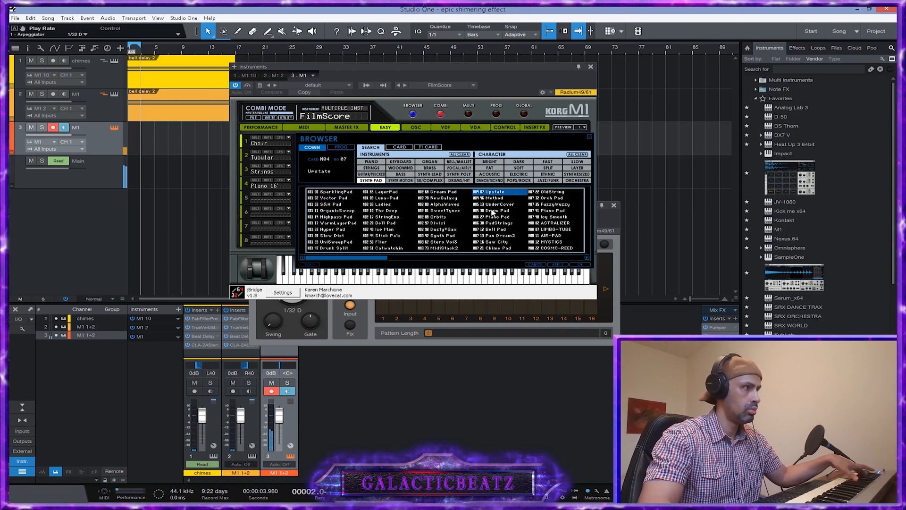
Step: Play the song from the start with the Upstate pad, stop playback, and close the instrument and Arpeggiator windows
click(180, 108)
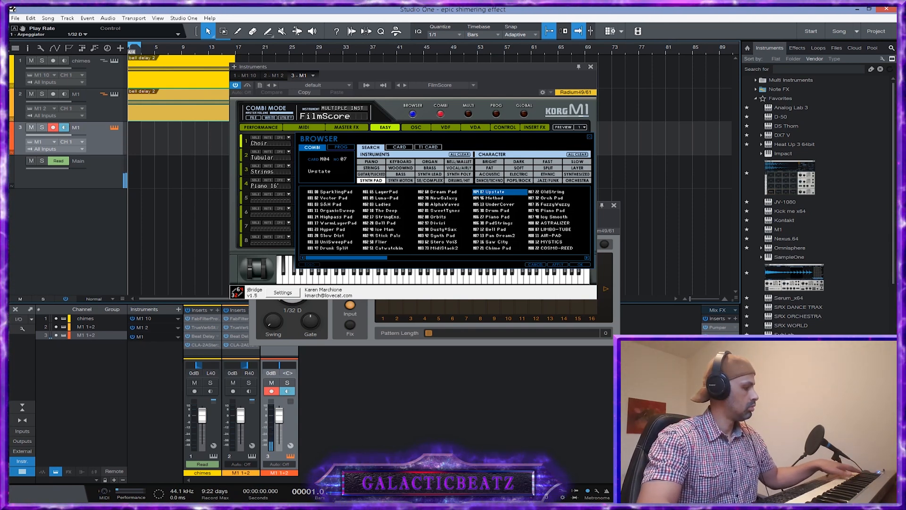
key(space)
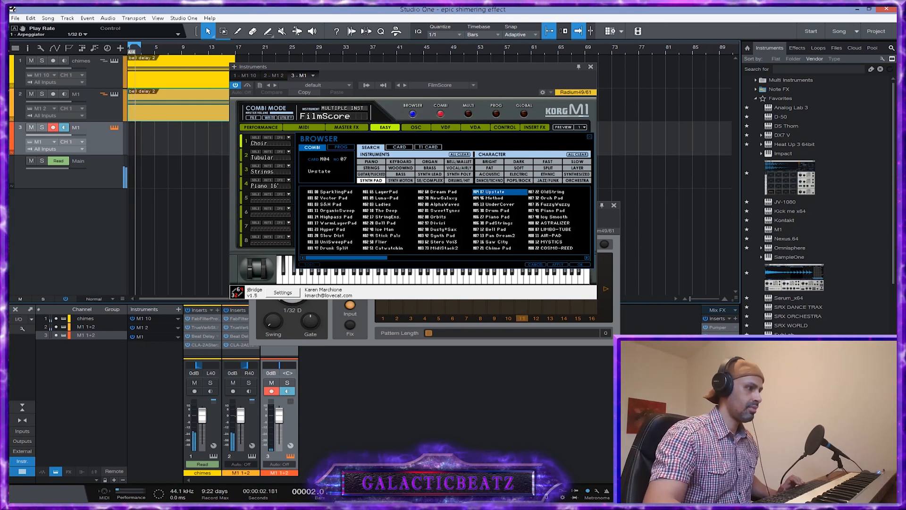
key(space)
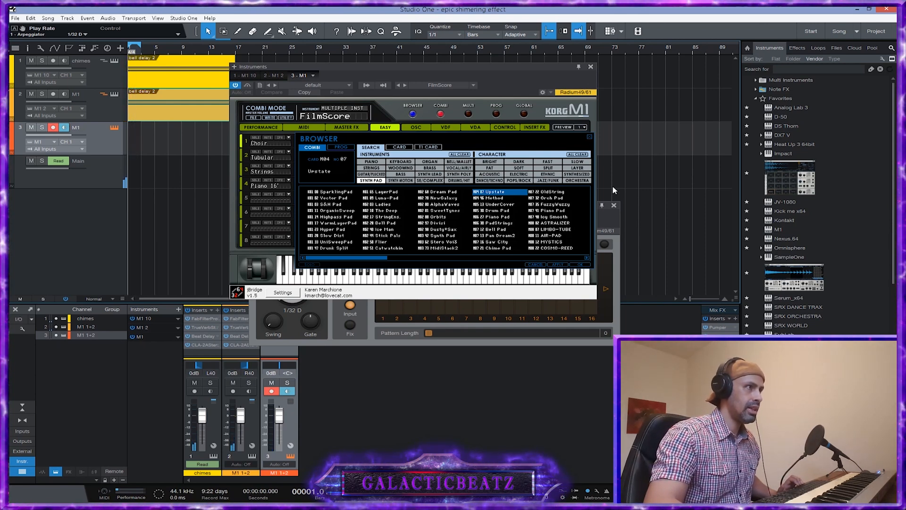
click(591, 67)
click(613, 205)
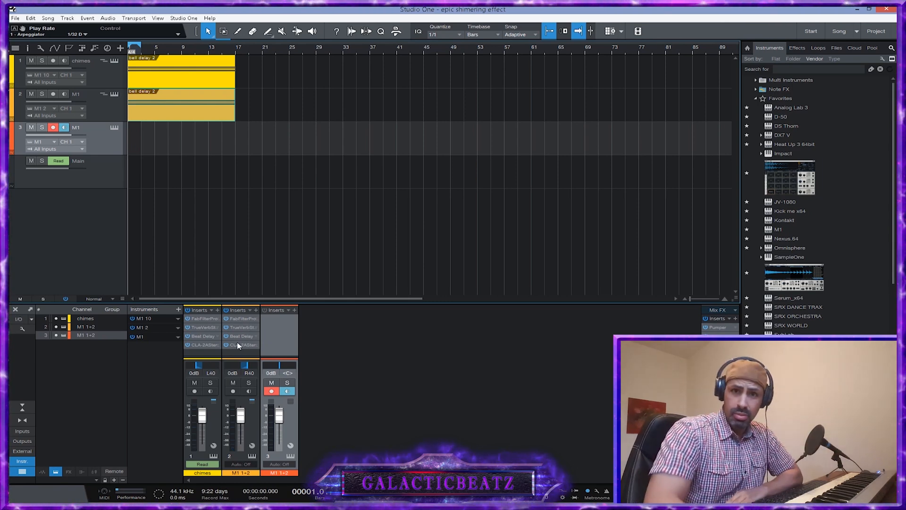
Step: Reopen the second track's Arpeggiator and switch the selection between the chimes and second M1 tracks
click(103, 95)
drag(421, 211, 409, 168)
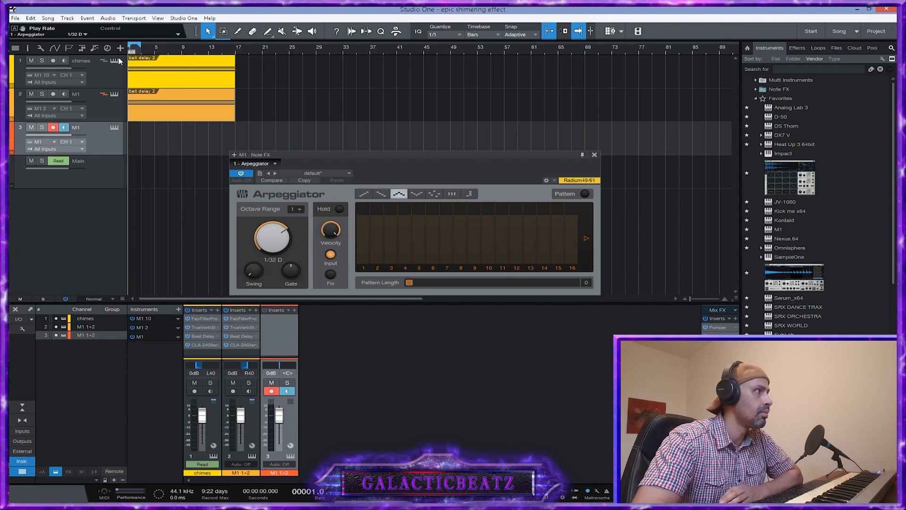
click(101, 75)
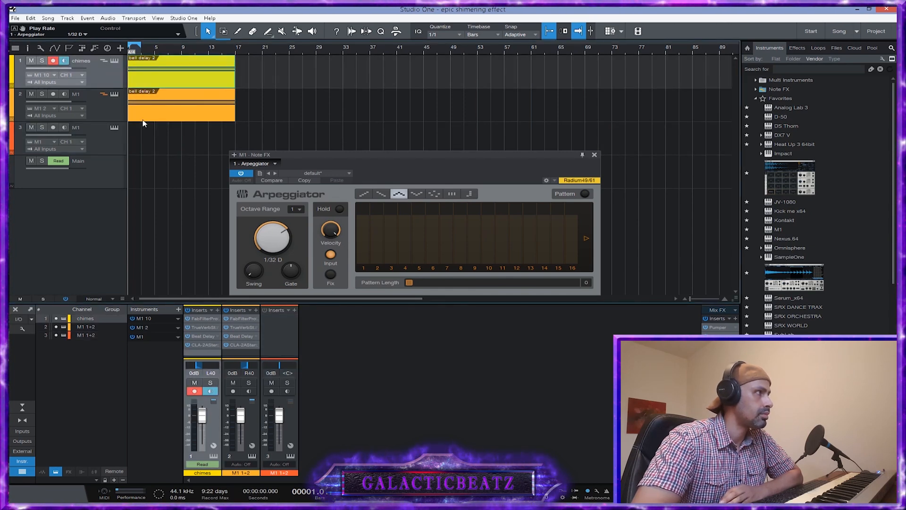
click(95, 107)
click(103, 70)
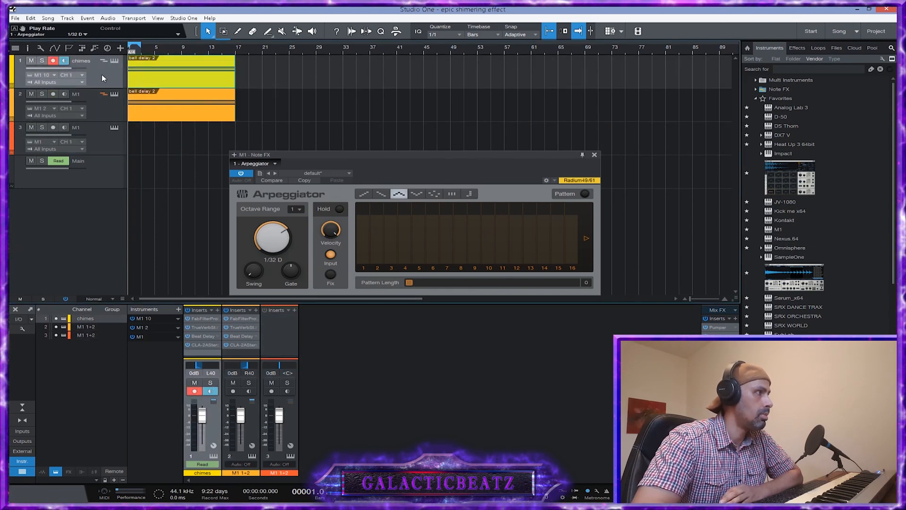
click(112, 109)
click(102, 79)
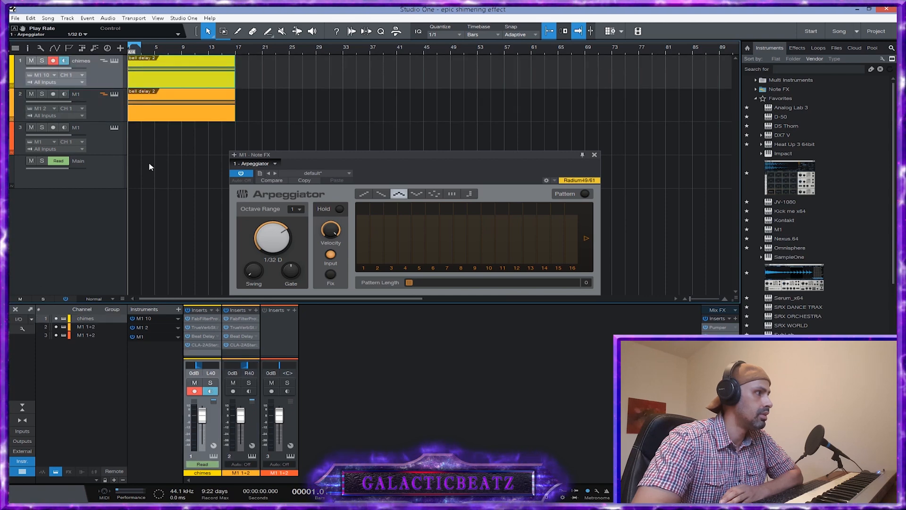
click(106, 106)
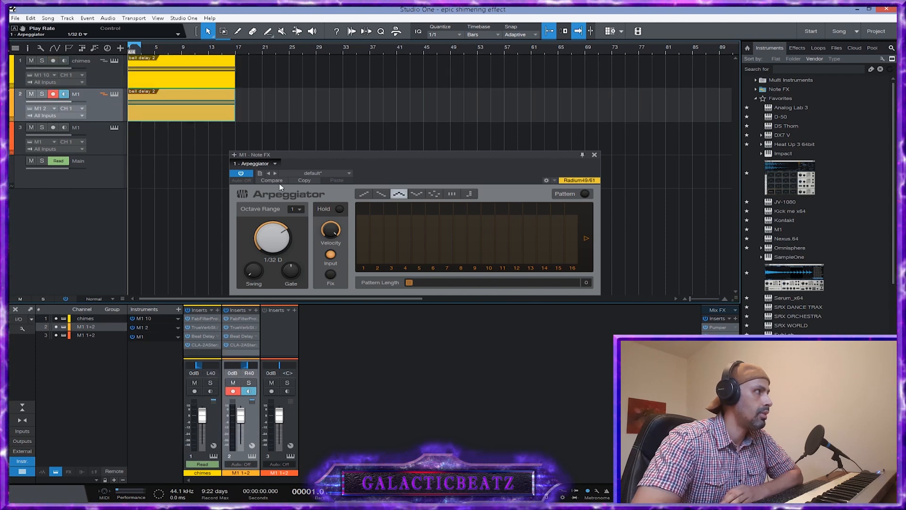